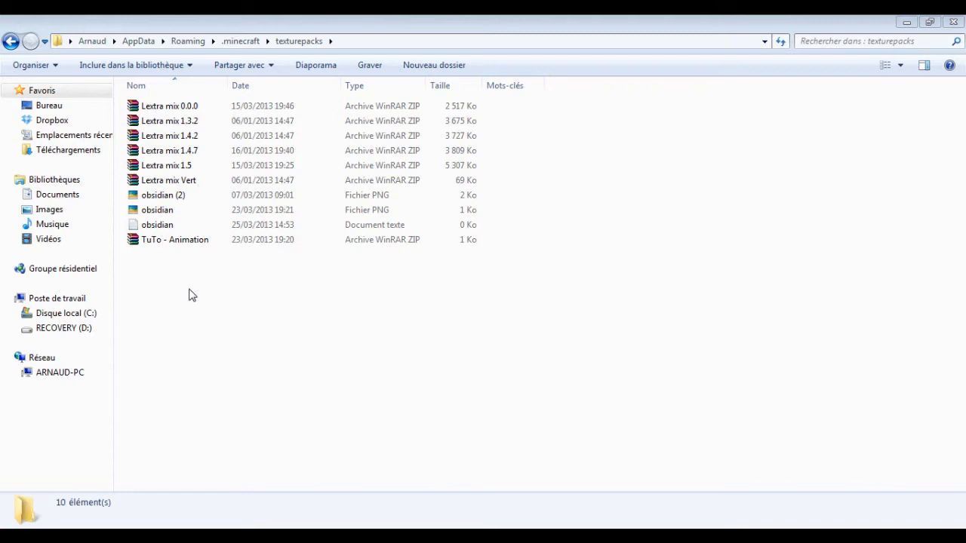
{"action": "left_click_drag", "start_coordinate": [550, 196], "coordinate": [286, 207]}
{"action": "right_click", "coordinate": [276, 205]}
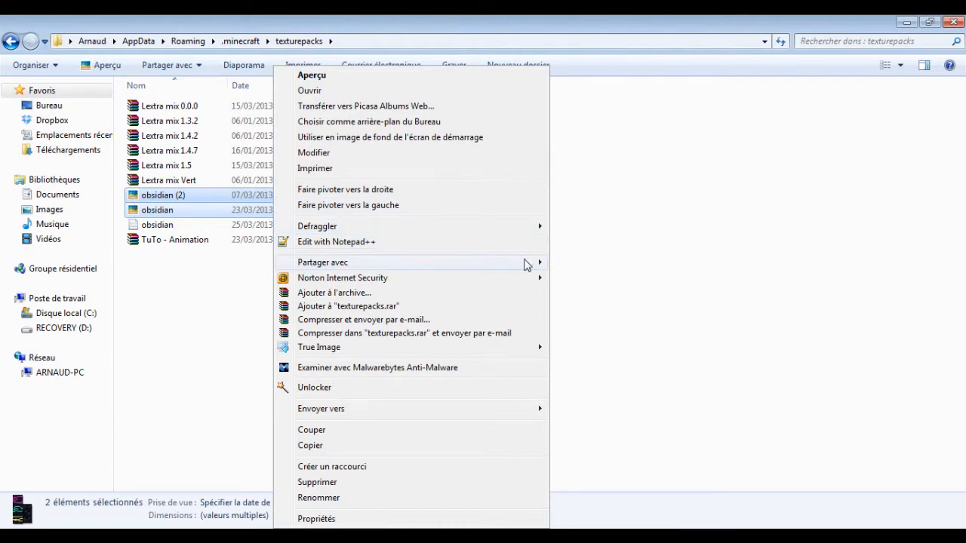
{"action": "left_click", "coordinate": [209, 309]}
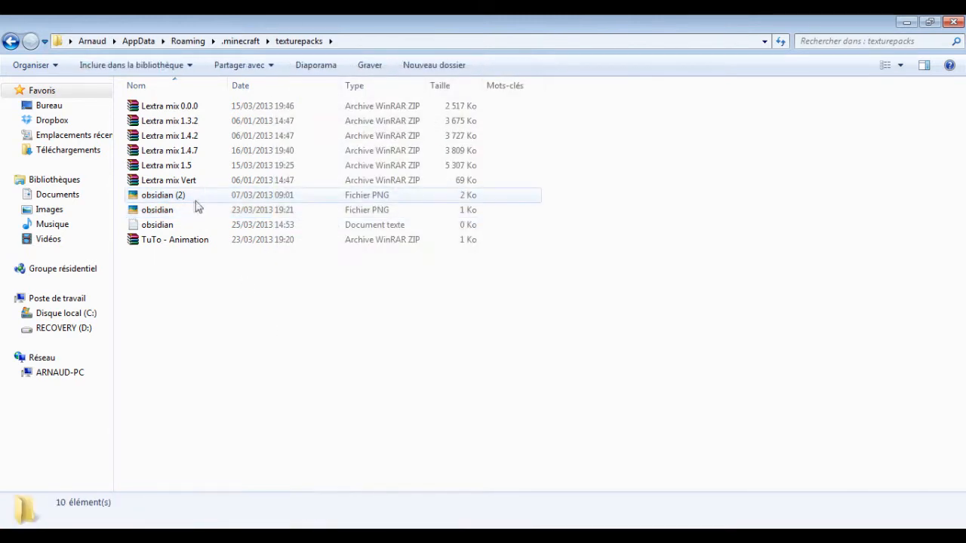
- Open the obsidian and obsidian (2) PNG files in Paint.NET
{"action": "right_click", "coordinate": [192, 214]}
{"action": "left_click", "coordinate": [221, 214]}
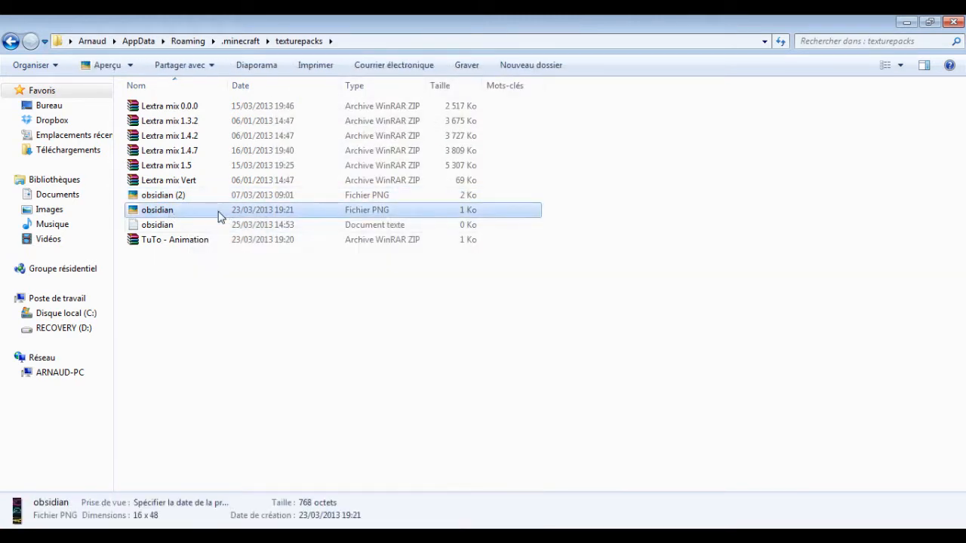
{"action": "right_click", "coordinate": [219, 213]}
{"action": "mouse_move", "coordinate": [437, 224]}
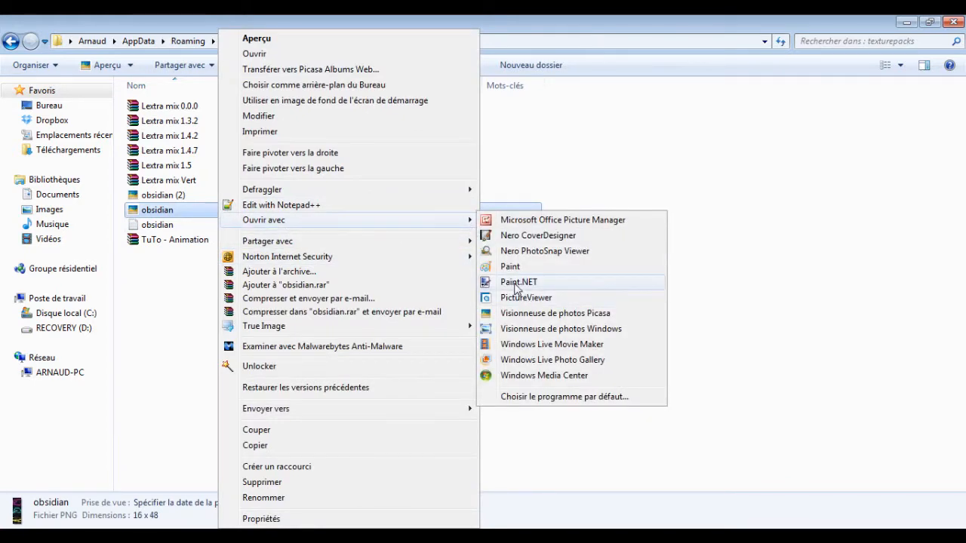
{"action": "left_click", "coordinate": [517, 283]}
{"action": "left_click", "coordinate": [227, 198]}
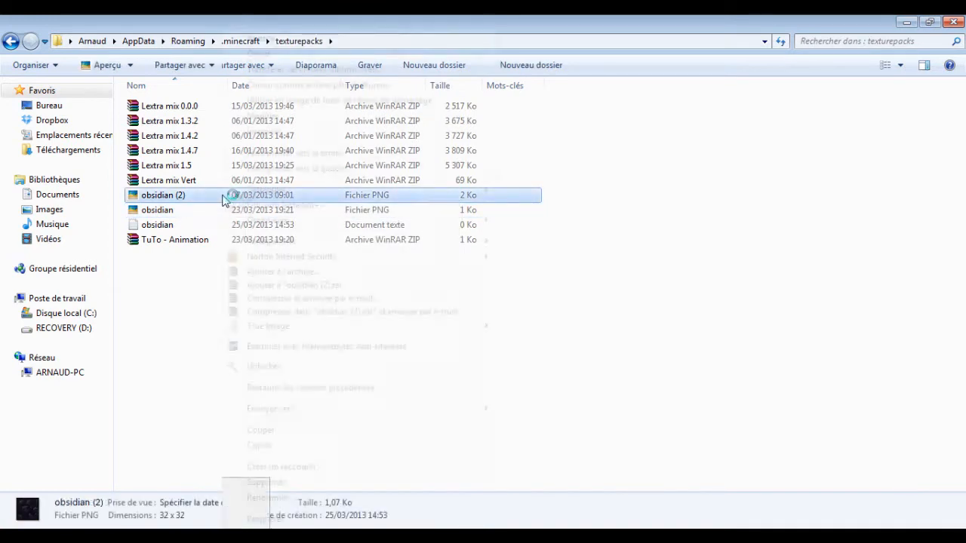
{"action": "mouse_move", "coordinate": [490, 226]}
{"action": "left_click", "coordinate": [538, 279]}
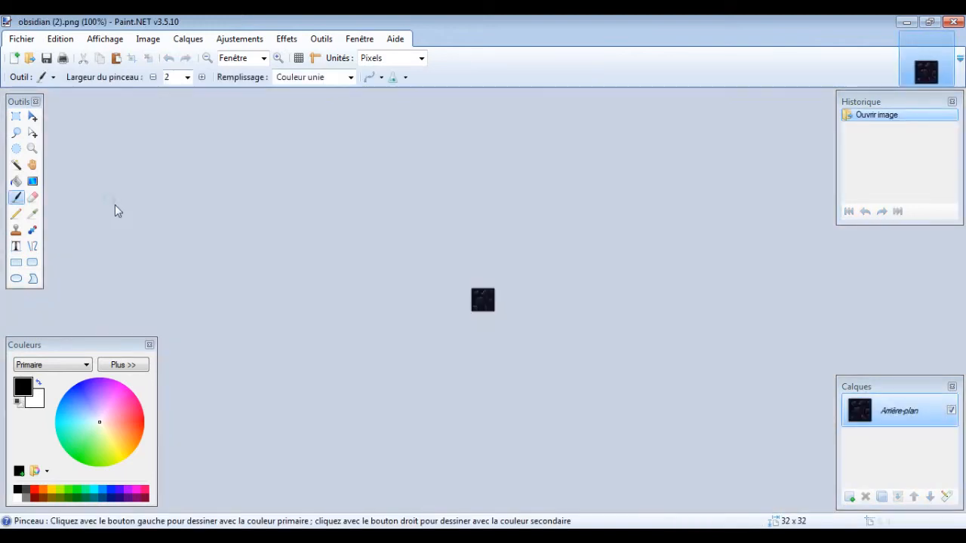
- Bring up obsidian (2).png and enlarge the texture to inspect its pixels, with the rectangle selection tool active
{"action": "left_click", "coordinate": [872, 70]}
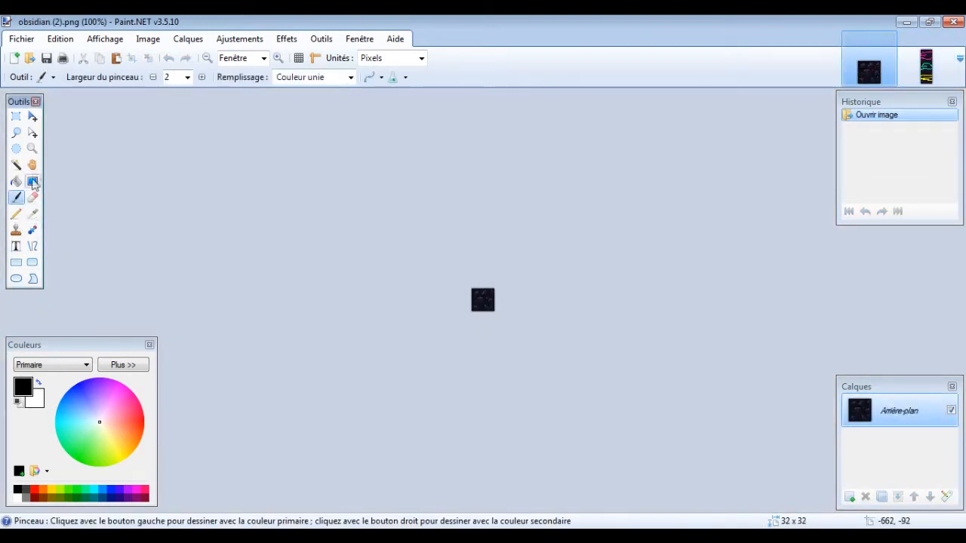
{"action": "left_click", "coordinate": [32, 148]}
{"action": "left_click_drag", "start_coordinate": [469, 287], "coordinate": [496, 313]}
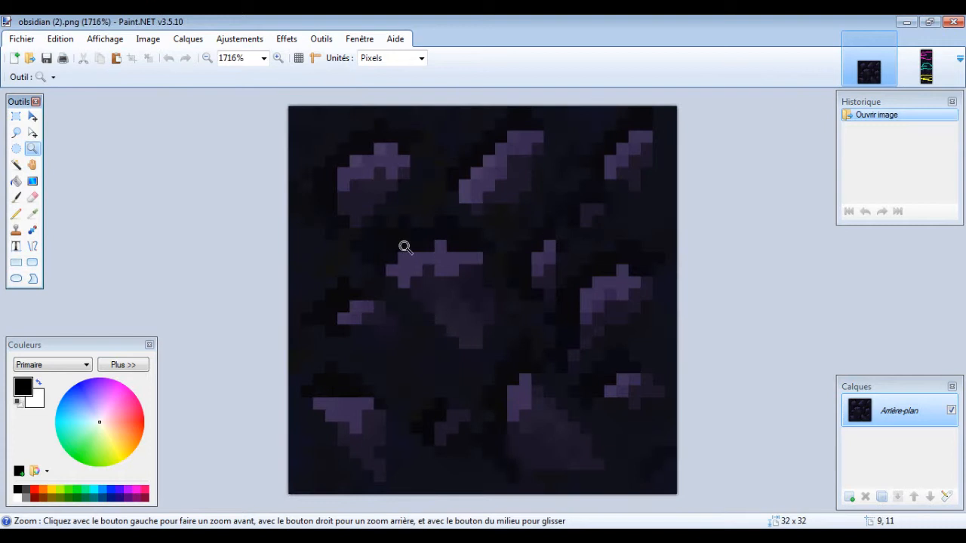
{"action": "left_click", "coordinate": [16, 117]}
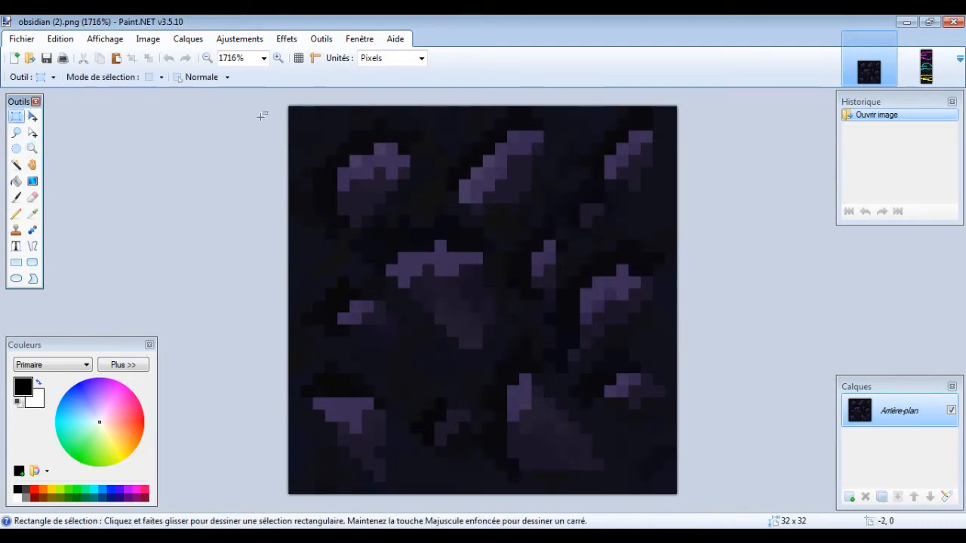
- Locate obsidian.png inside the textures folder of the Lextra mix 1.5 archive, and close the archive
{"action": "left_click", "coordinate": [367, 536]}
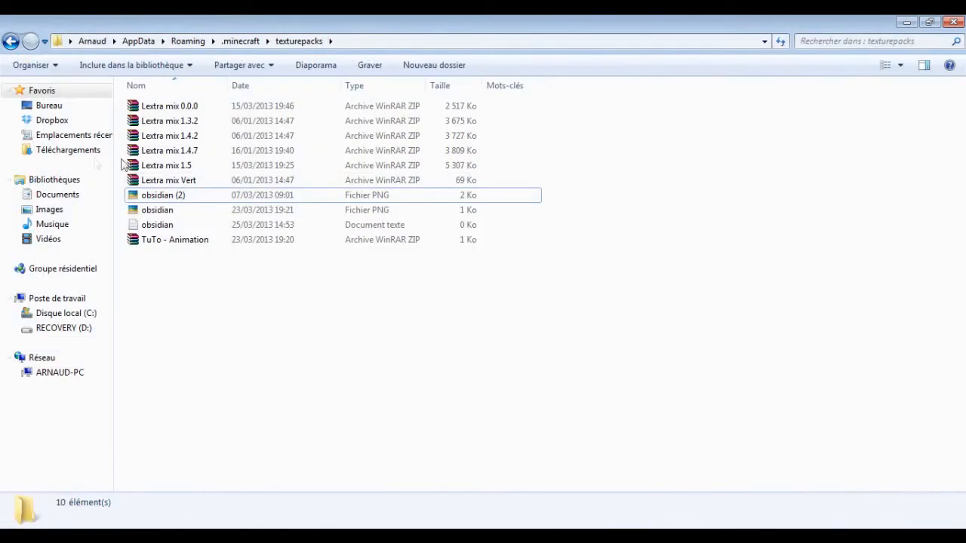
{"action": "double_click", "coordinate": [182, 166]}
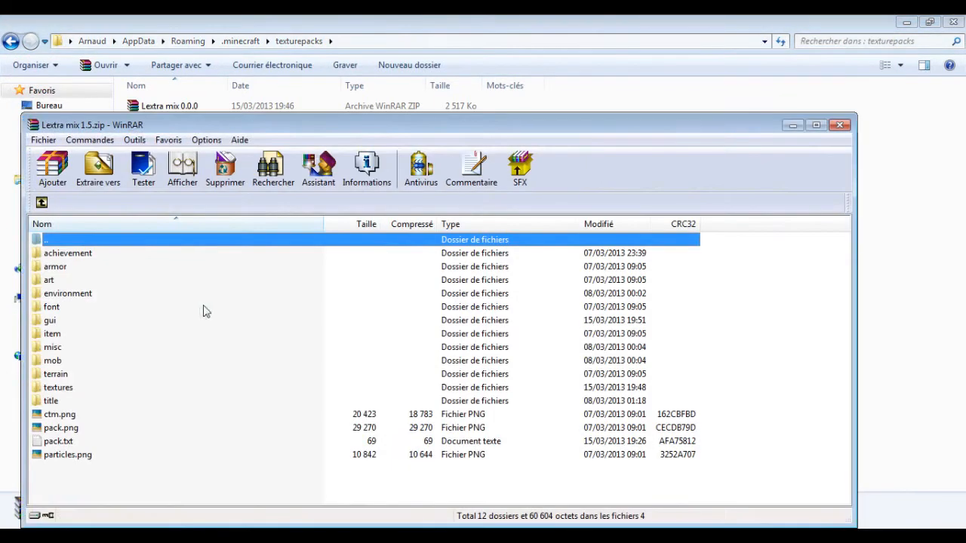
{"action": "left_click", "coordinate": [66, 389]}
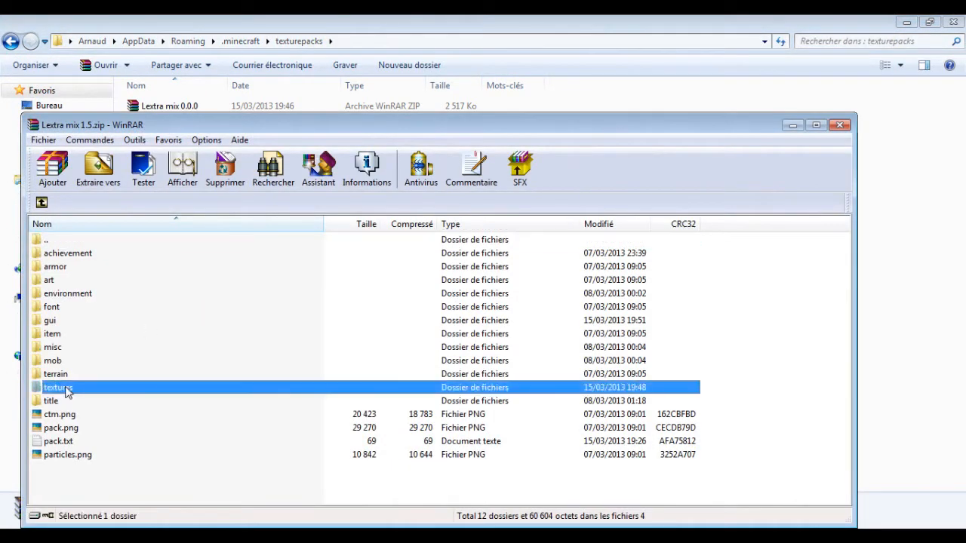
{"action": "double_click", "coordinate": [66, 390]}
{"action": "double_click", "coordinate": [69, 254]}
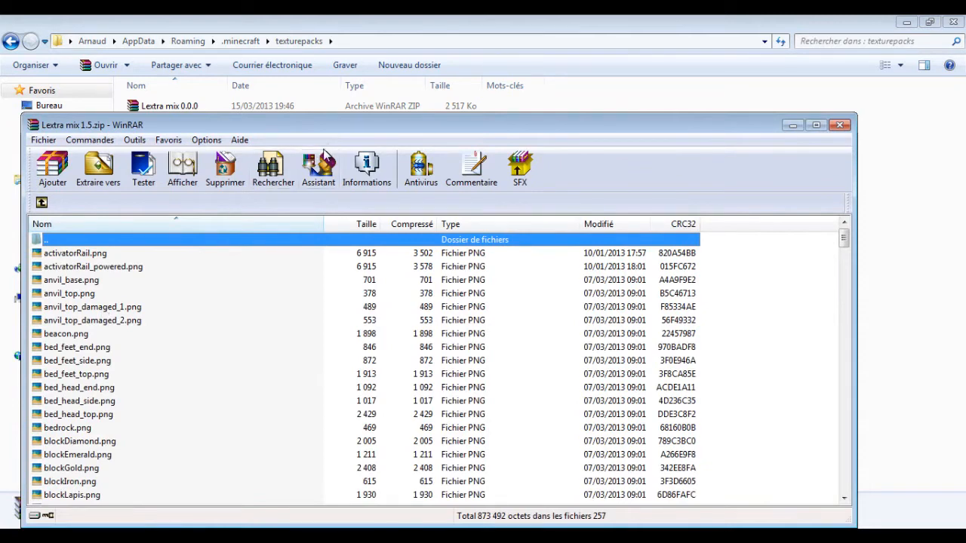
{"action": "key", "text": "o"}
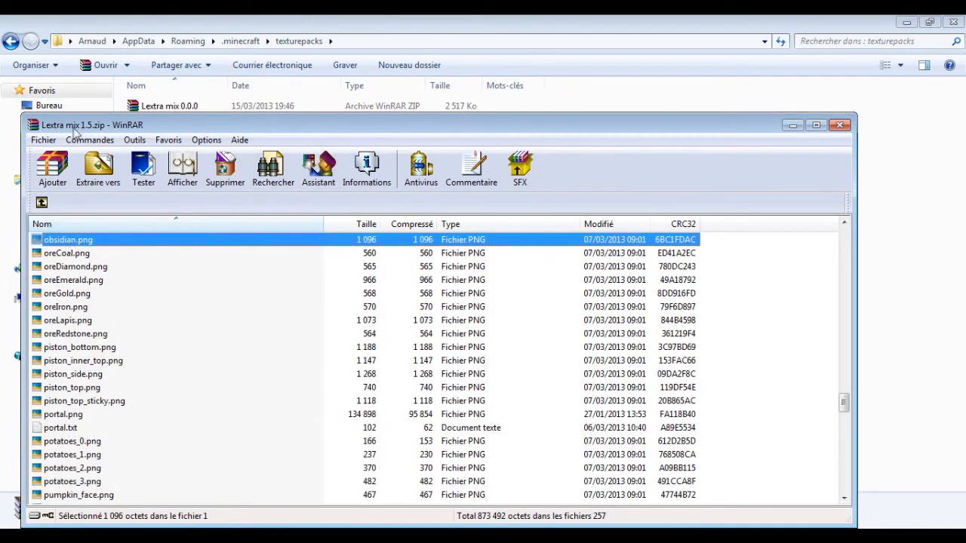
{"action": "left_click_drag", "start_coordinate": [80, 126], "coordinate": [163, 115]}
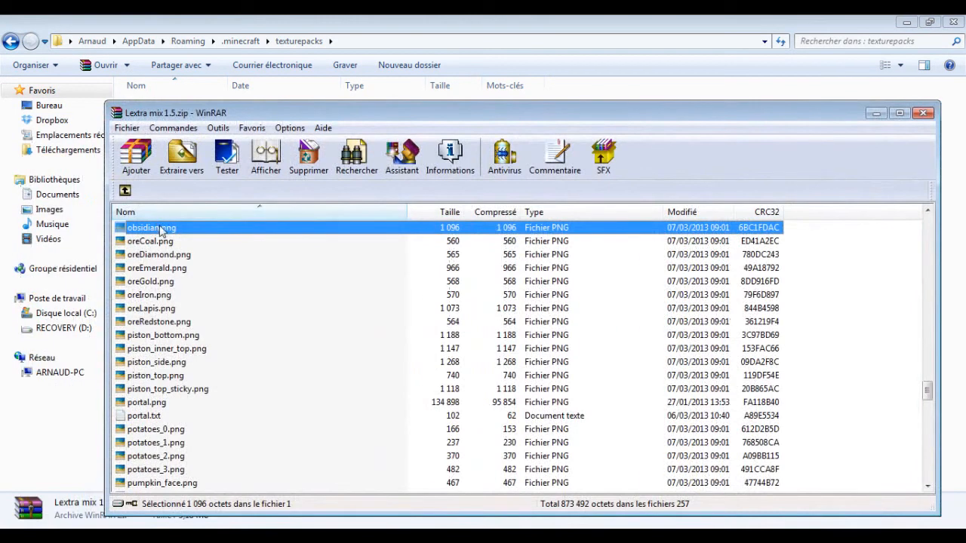
{"action": "left_click", "coordinate": [923, 116]}
- Return to Paint.NET, select the whole obsidian (2).png texture to show its extent, and clear the selection
{"action": "key", "text": "alt+Tab"}
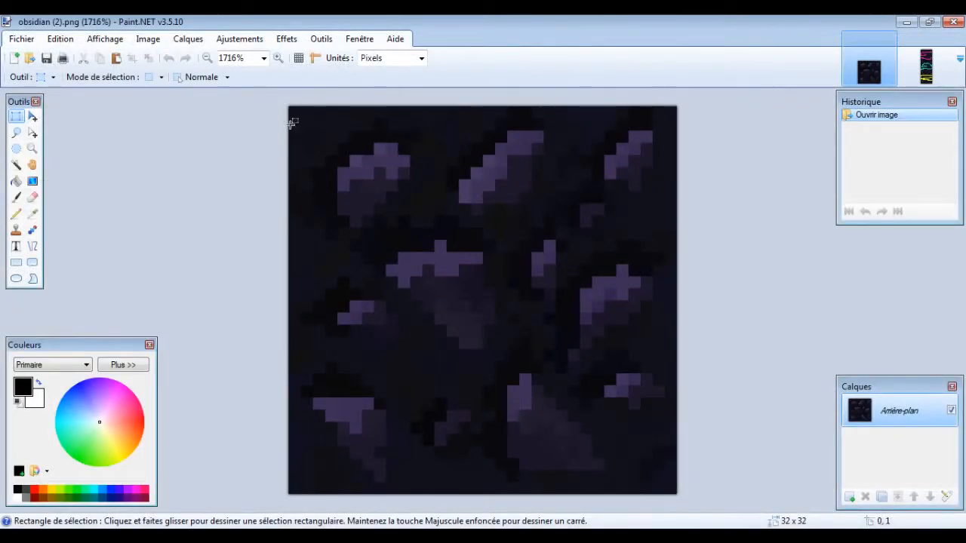
{"action": "mouse_move", "coordinate": [293, 110]}
{"action": "left_mouse_down"}
{"action": "mouse_move", "coordinate": [637, 521]}
{"action": "mouse_move", "coordinate": [682, 500]}
{"action": "left_mouse_up"}
{"action": "left_click", "coordinate": [727, 403]}
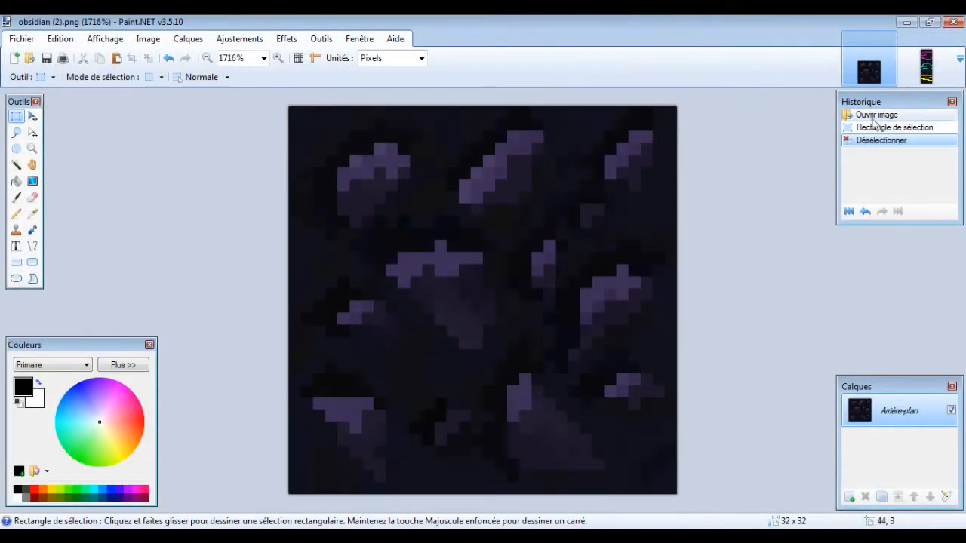
- Enlarge the three-frame obsidian.png strip and compare it with the single-frame obsidian (2).png
{"action": "left_click", "coordinate": [926, 66]}
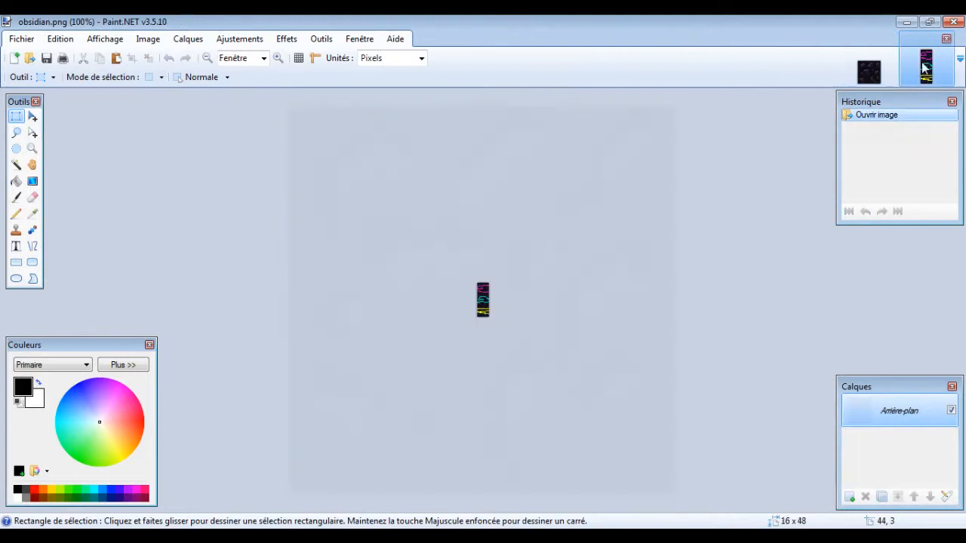
{"action": "left_click", "coordinate": [32, 148]}
{"action": "left_click_drag", "start_coordinate": [473, 252], "coordinate": [537, 351]}
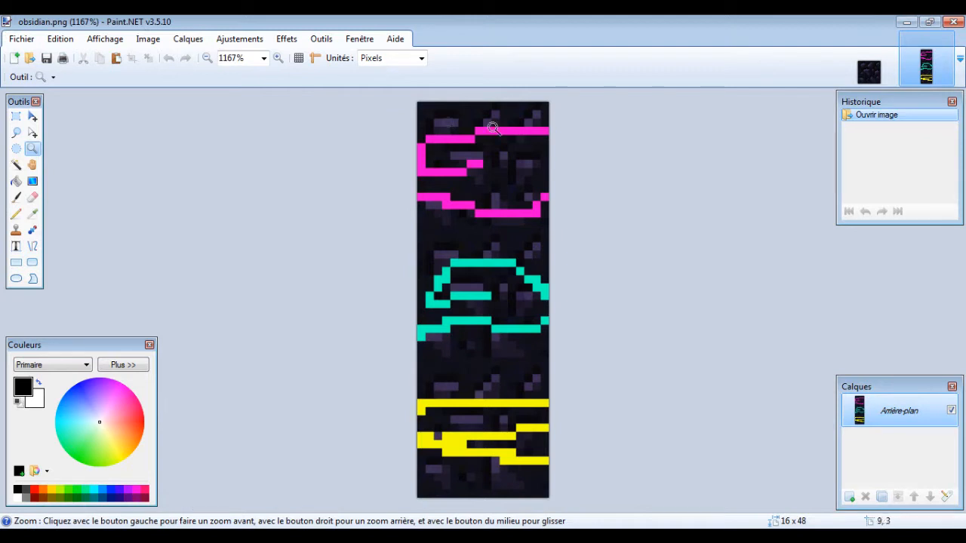
{"action": "left_click", "coordinate": [875, 68]}
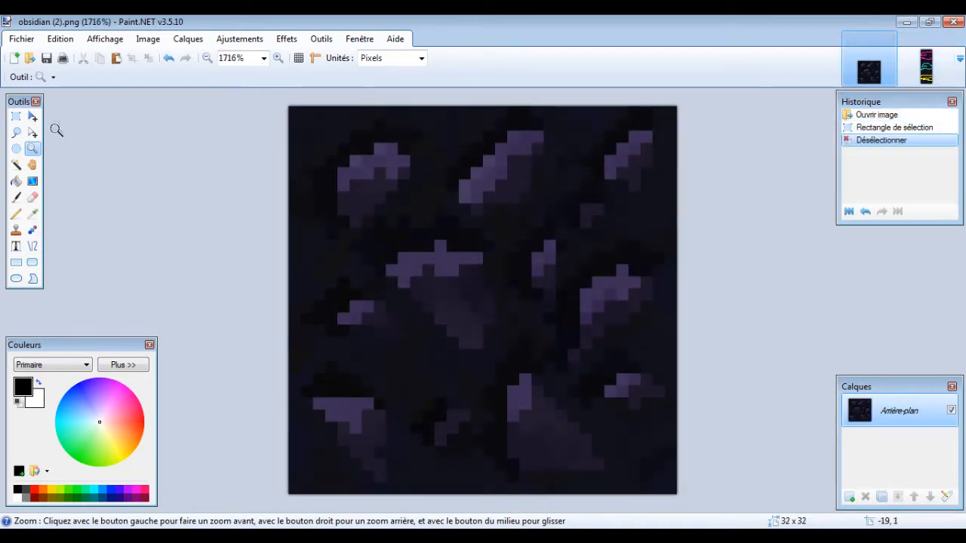
{"action": "left_click", "coordinate": [922, 69]}
- Outline the first and second 16 x 16 frames and the full 16 x 48 strip of obsidian.png, and clear the selection
{"action": "key", "text": "s"}
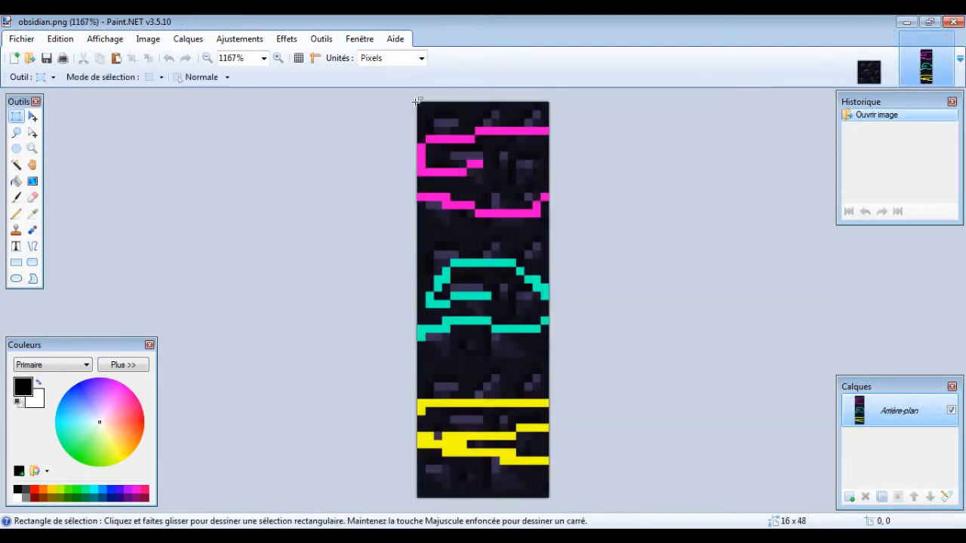
{"action": "left_click", "coordinate": [345, 244]}
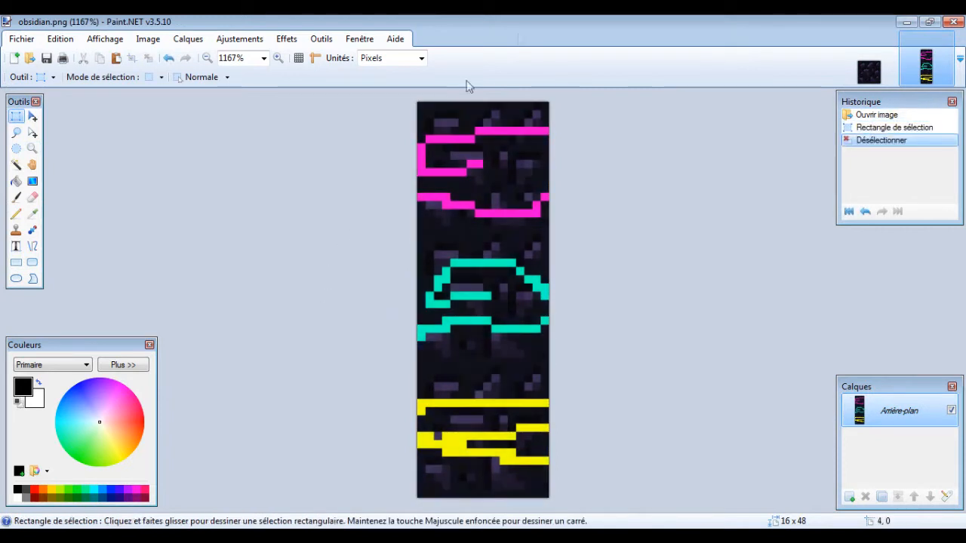
{"action": "left_click_drag", "start_coordinate": [419, 103], "coordinate": [550, 229]}
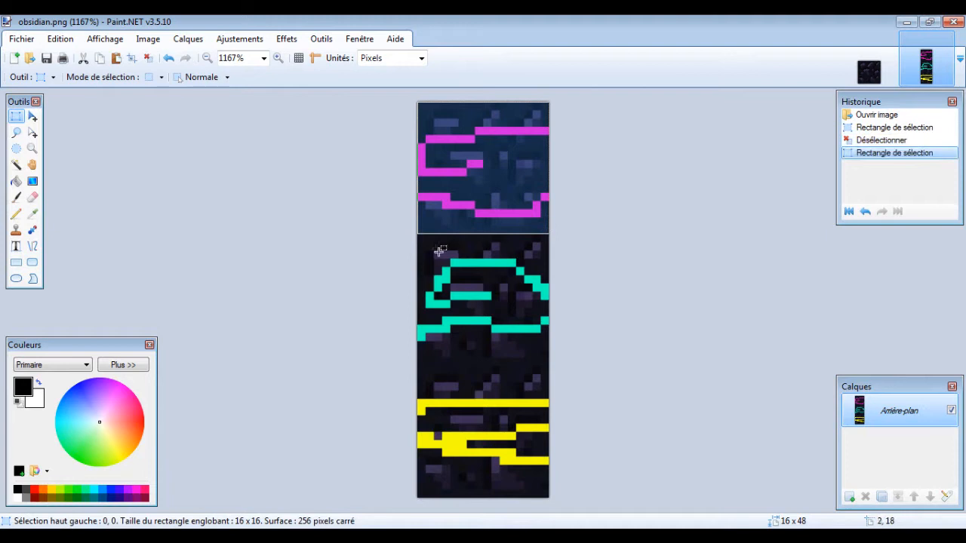
{"action": "left_click_drag", "start_coordinate": [420, 237], "coordinate": [562, 360]}
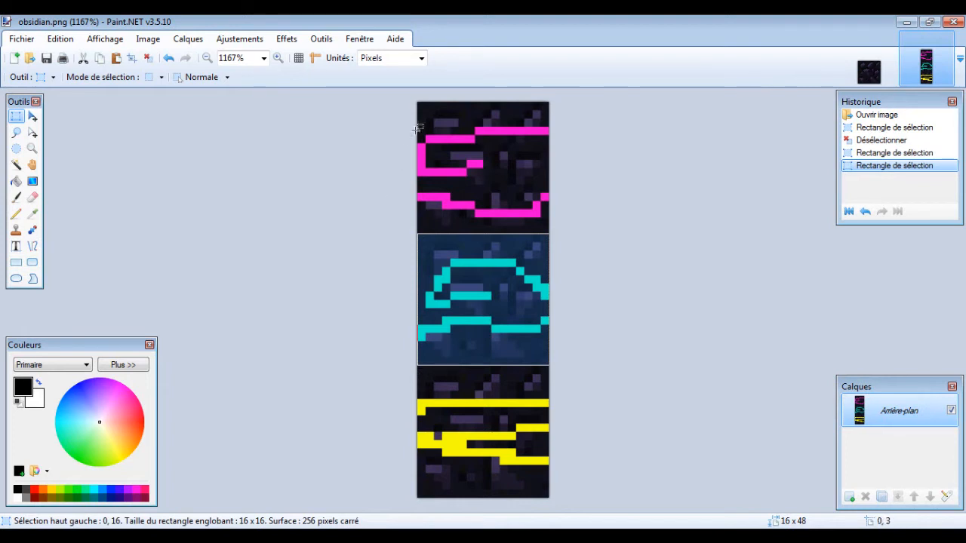
{"action": "left_click_drag", "start_coordinate": [420, 102], "coordinate": [576, 491]}
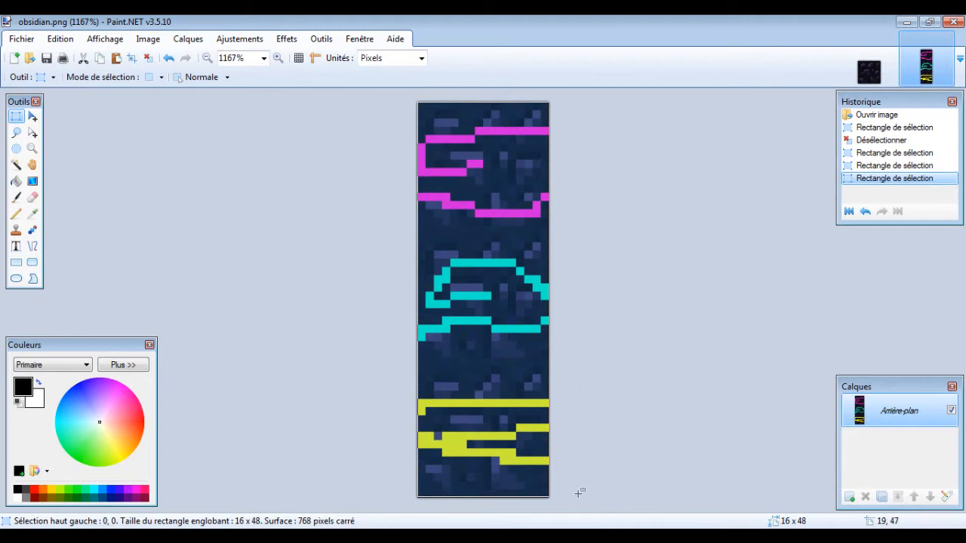
{"action": "left_click", "coordinate": [578, 381]}
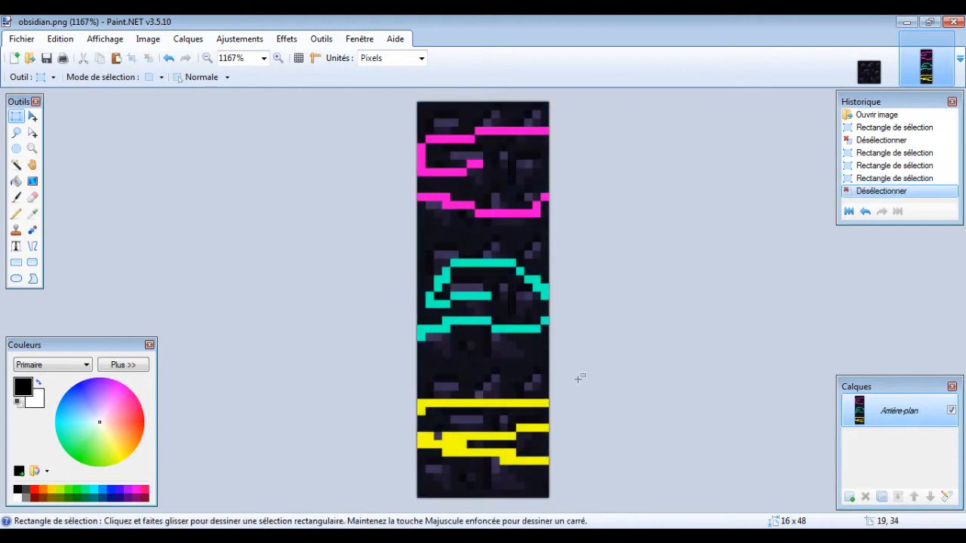
- Close Paint.NET and delete the obsidian (2) PNG file from the texturepacks folder
{"action": "left_click", "coordinate": [955, 24]}
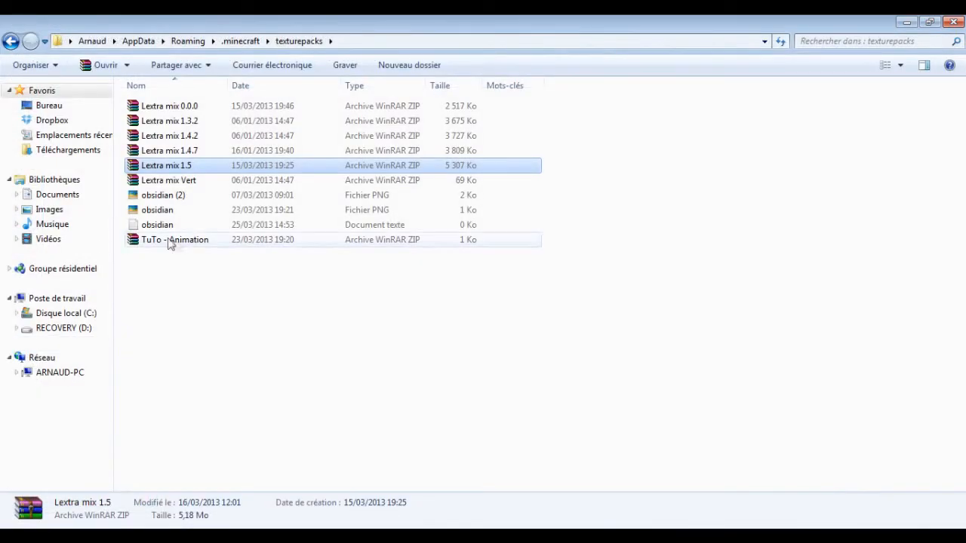
{"action": "left_click", "coordinate": [176, 250]}
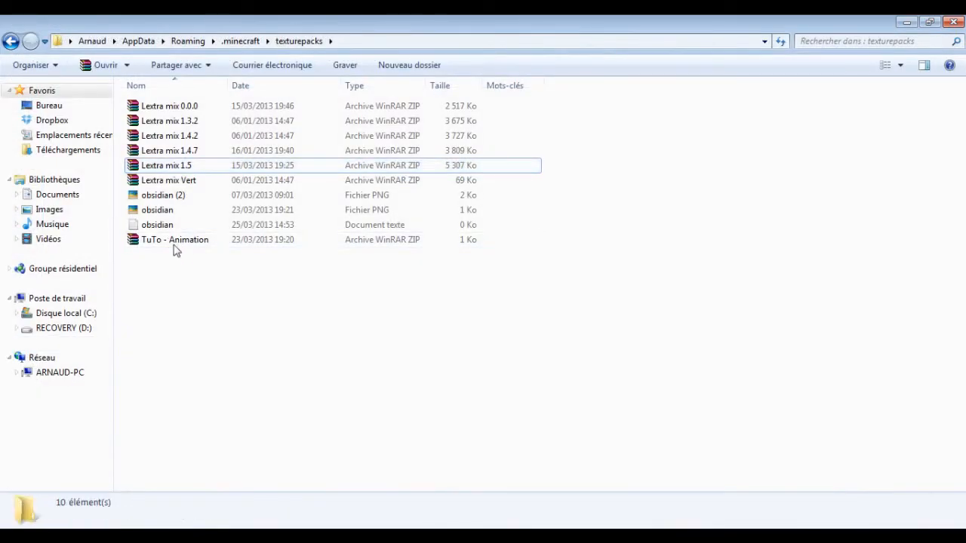
{"action": "left_click", "coordinate": [174, 198]}
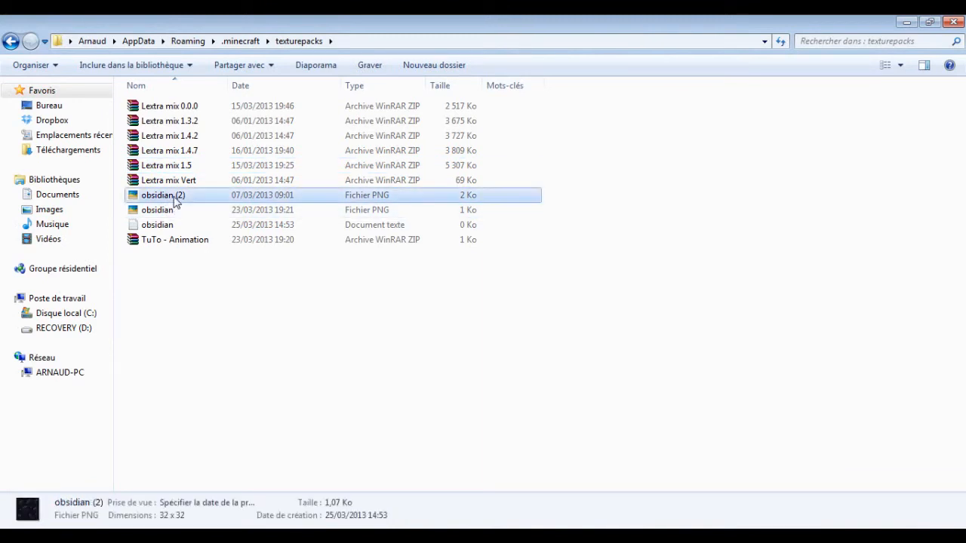
{"action": "key", "text": "Delete"}
{"action": "key", "text": "Return"}
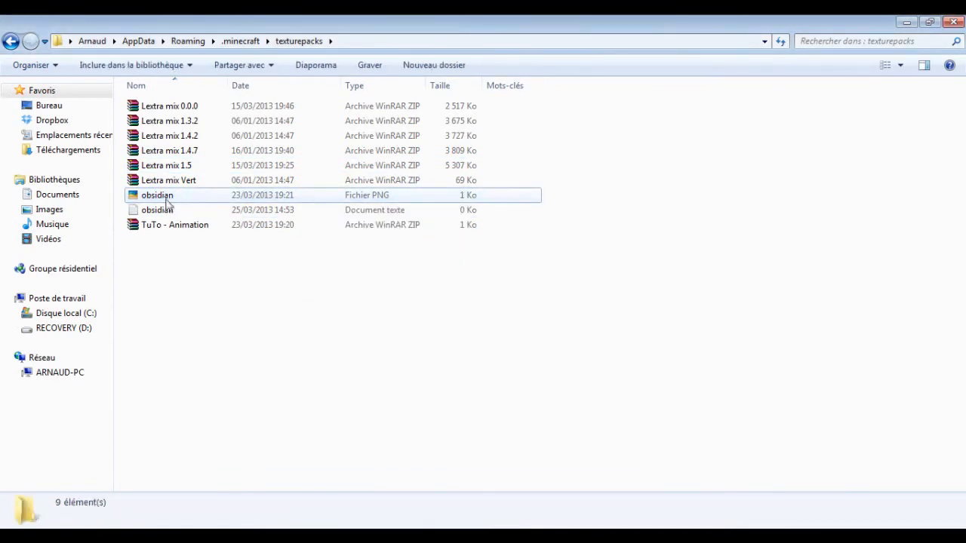
- Open the TuTo - Animation archive in WinRAR and go into the subfolder inside its textures folder
{"action": "left_click", "coordinate": [193, 230]}
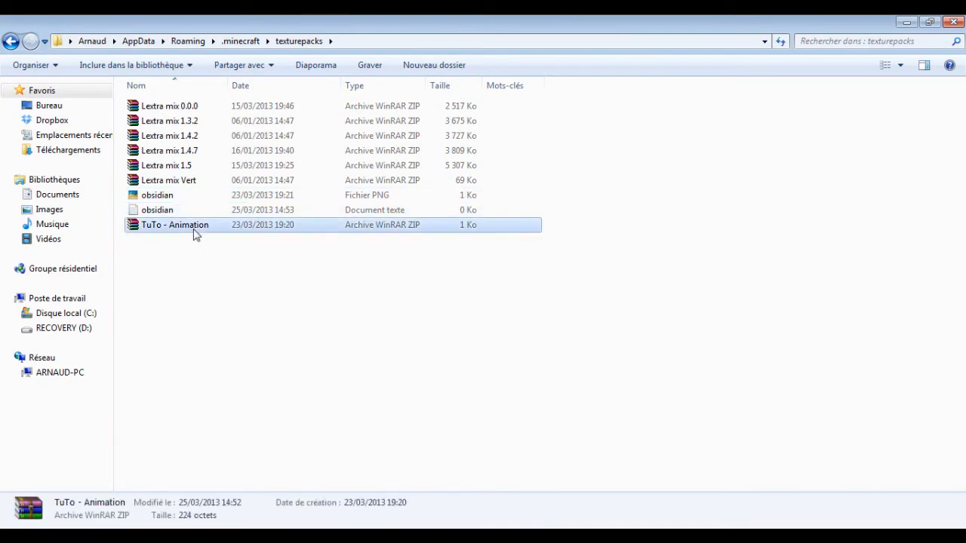
{"action": "double_click", "coordinate": [193, 230]}
{"action": "left_click_drag", "start_coordinate": [219, 123], "coordinate": [392, 84]}
{"action": "left_click", "coordinate": [313, 212]}
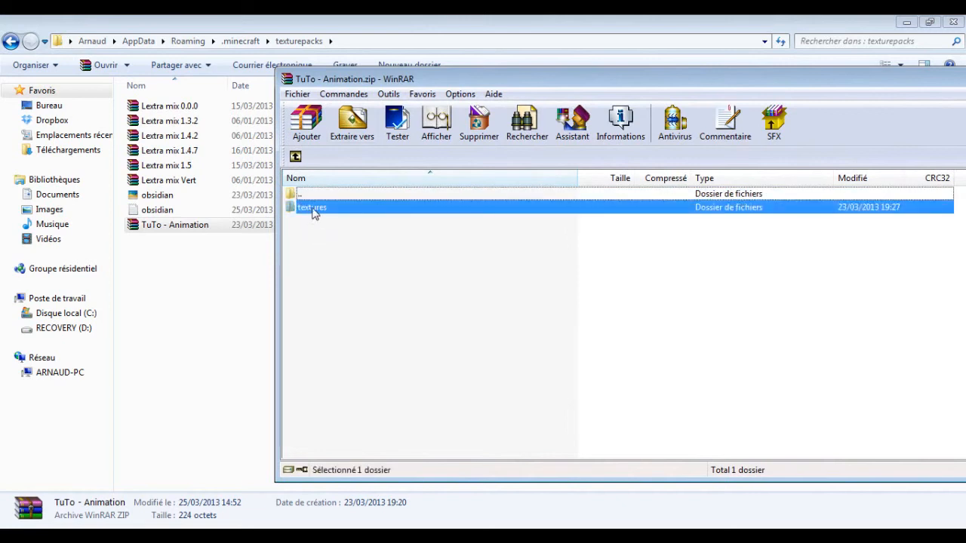
{"action": "double_click", "coordinate": [314, 212]}
{"action": "double_click", "coordinate": [314, 209]}
- Add the obsidian PNG from the texturepacks folder to the open folder of the TuTo - Animation archive
{"action": "left_click_drag", "start_coordinate": [157, 194], "coordinate": [358, 226]}
{"action": "left_click", "coordinate": [671, 398]}
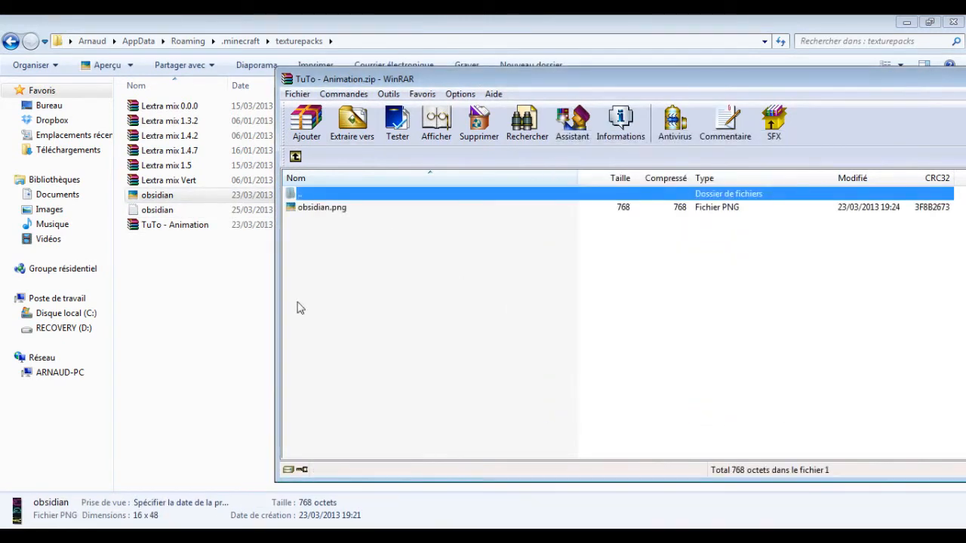
{"action": "left_click", "coordinate": [327, 257]}
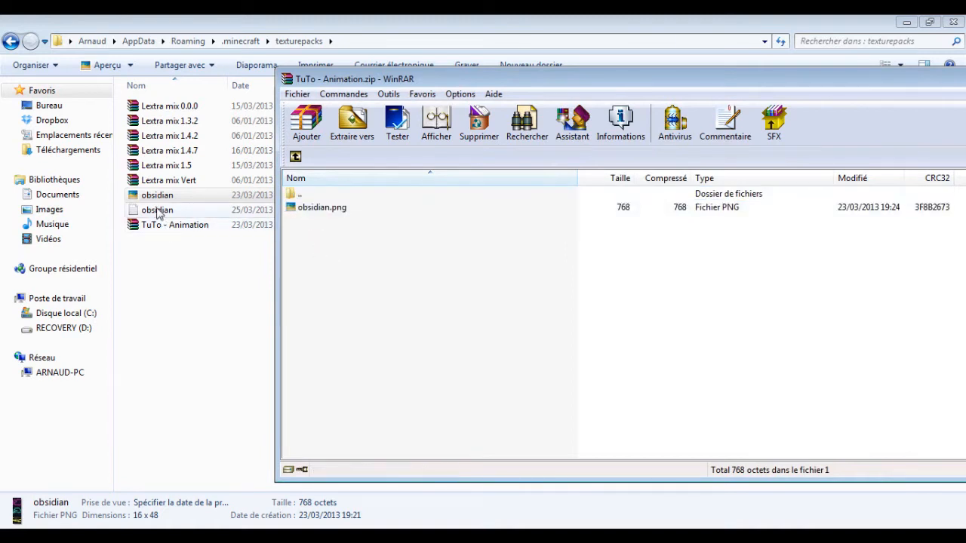
- Open the obsidian text document from the texturepacks folder, and preview obsidian.png from the TuTo - Animation archive
{"action": "double_click", "coordinate": [155, 211]}
{"action": "left_click_drag", "start_coordinate": [270, 138], "coordinate": [277, 95]}
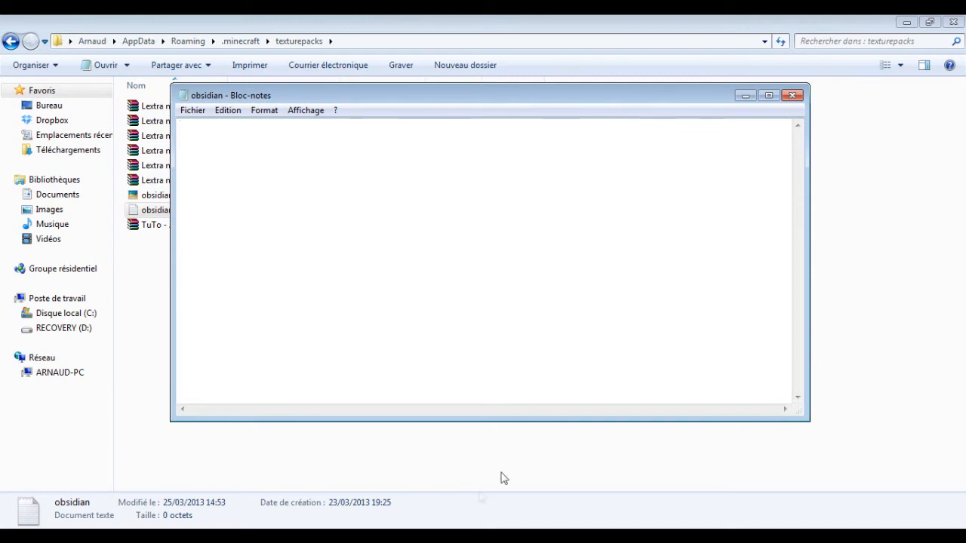
{"action": "left_click", "coordinate": [483, 526]}
{"action": "left_click_drag", "start_coordinate": [355, 78], "coordinate": [404, 62]}
{"action": "double_click", "coordinate": [368, 192]}
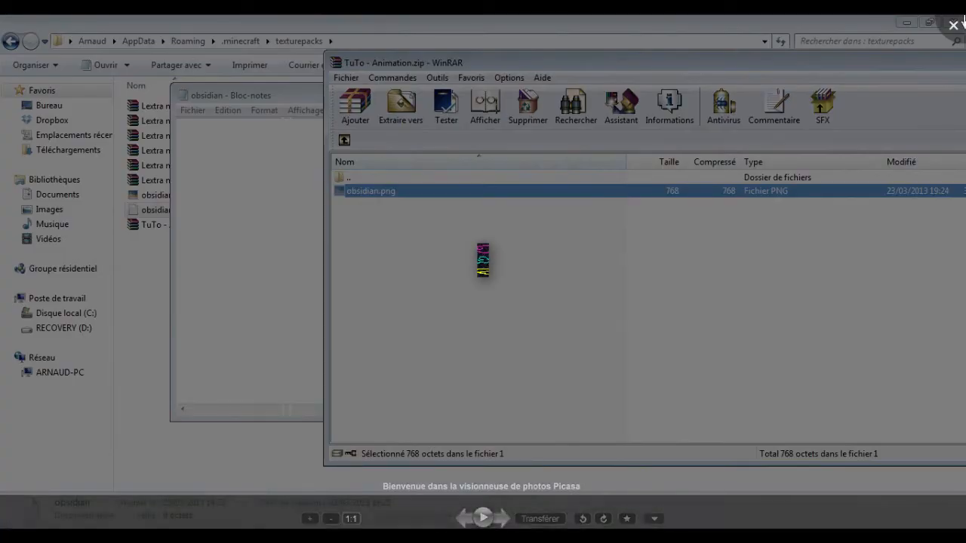
{"action": "left_click", "coordinate": [199, 169]}
{"action": "left_click", "coordinate": [199, 168]}
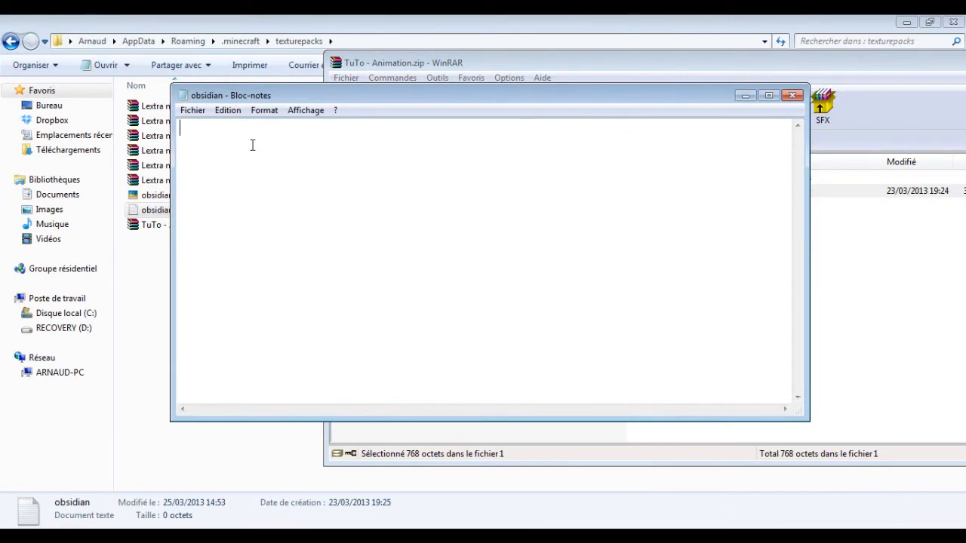
- Enter the frame numbers 0 and 1 on separate lines in the obsidian text document
{"action": "left_click_drag", "start_coordinate": [370, 98], "coordinate": [292, 136]}
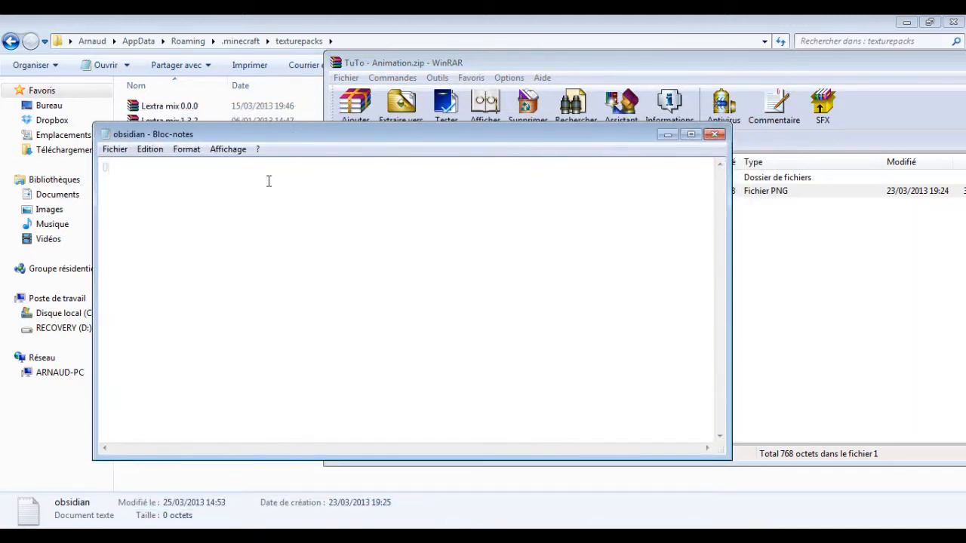
{"action": "left_click_drag", "start_coordinate": [148, 173], "coordinate": [47, 178]}
{"action": "left_click_drag", "start_coordinate": [291, 140], "coordinate": [281, 215]}
{"action": "left_click_drag", "start_coordinate": [191, 212], "coordinate": [216, 139]}
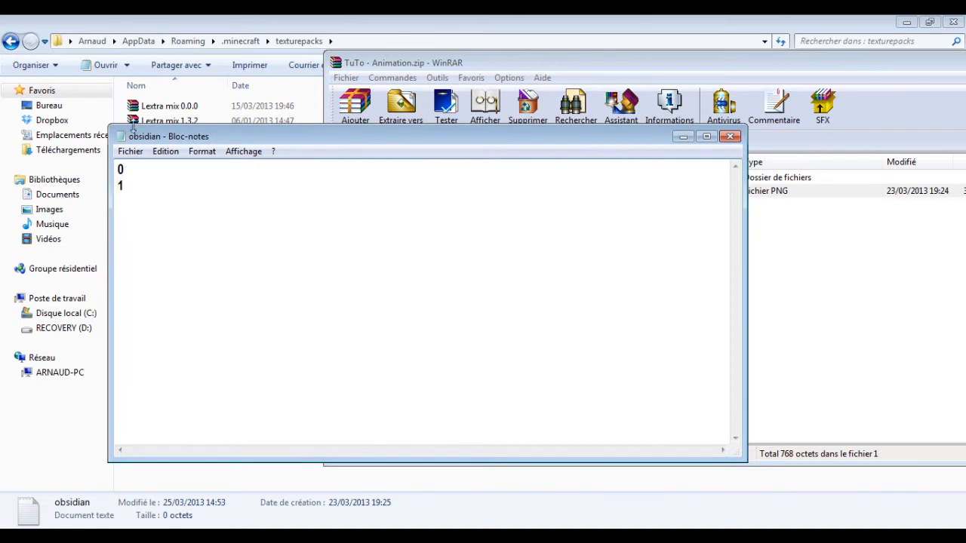
- Review the 0 and 1 lines of the text document against the frames of obsidian.png in the archive
{"action": "key", "text": "ctrl+a"}
{"action": "left_click", "coordinate": [175, 197]}
{"action": "left_click_drag", "start_coordinate": [151, 181], "coordinate": [110, 169]}
{"action": "left_click_drag", "start_coordinate": [162, 180], "coordinate": [205, 117]}
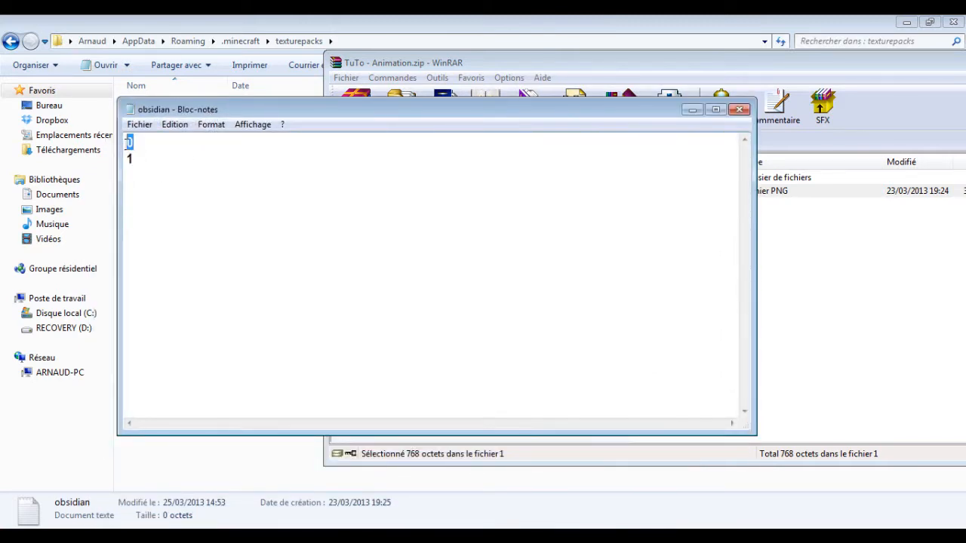
{"action": "left_click_drag", "start_coordinate": [145, 110], "coordinate": [143, 129]}
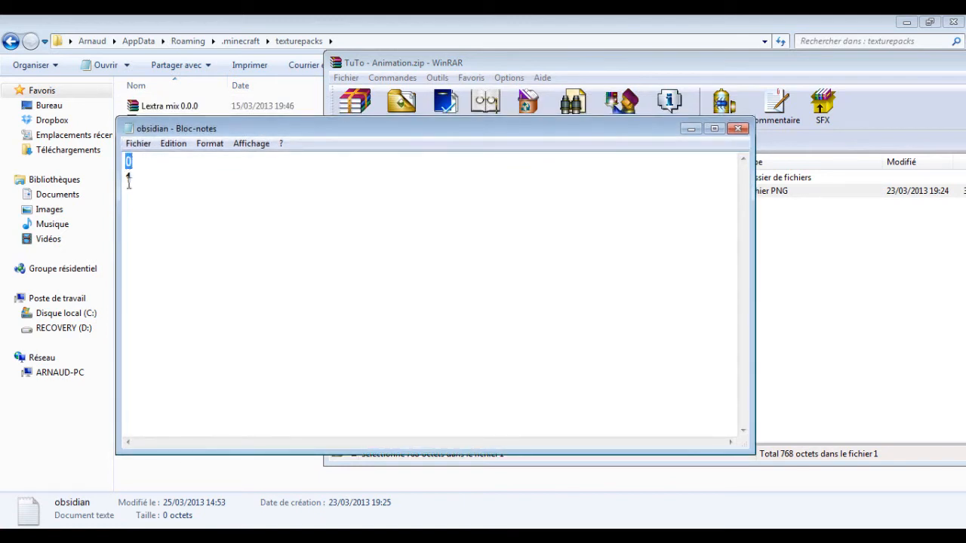
{"action": "double_click", "coordinate": [129, 179]}
{"action": "left_click", "coordinate": [133, 181]}
{"action": "left_click_drag", "start_coordinate": [289, 132], "coordinate": [345, 193]}
{"action": "double_click", "coordinate": [345, 193]}
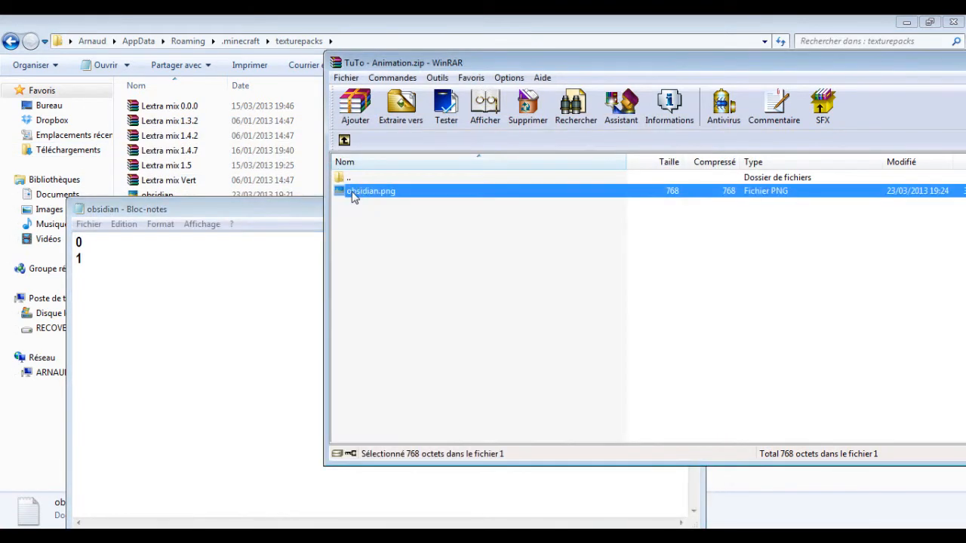
{"action": "left_click", "coordinate": [215, 271]}
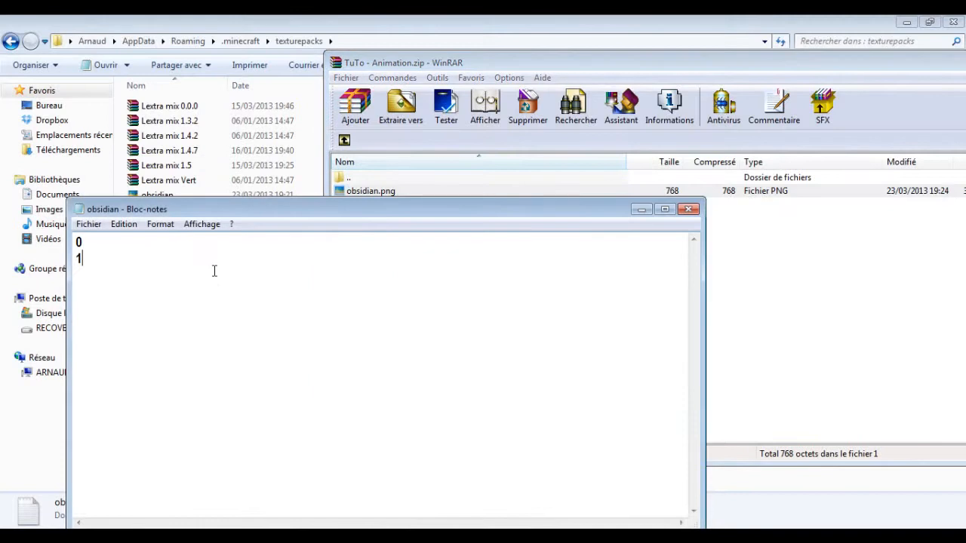
- Add a third line with frame number 2 to the obsidian text document
{"action": "left_click_drag", "start_coordinate": [113, 270], "coordinate": [53, 243]}
{"action": "left_click", "coordinate": [114, 267]}
{"action": "left_click_drag", "start_coordinate": [276, 209], "coordinate": [308, 108]}
{"action": "key", "text": "ctrl+a"}
{"action": "left_click", "coordinate": [124, 166]}
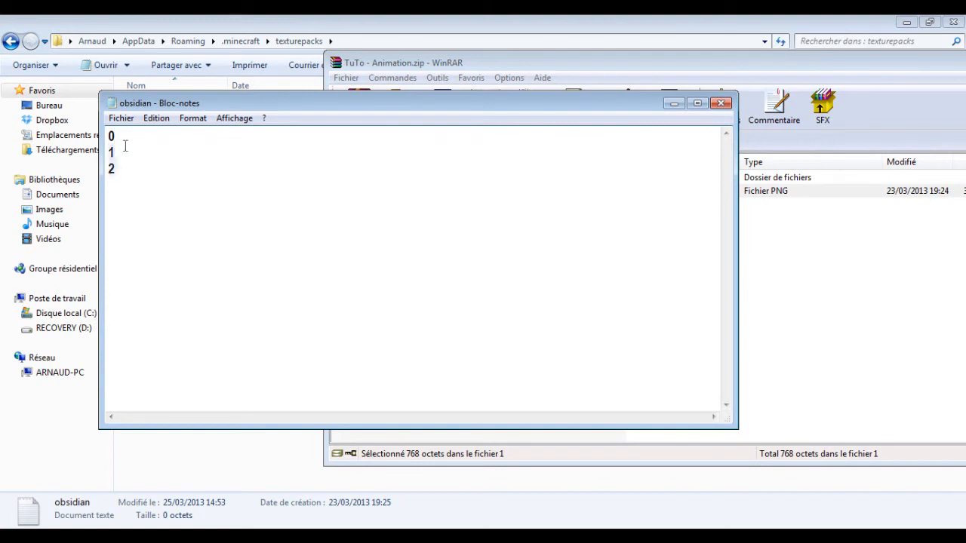
- Append *20 to the three frame lines, giving 0*20, 1*20 and 2*20, and remove the trial ,1*20,2*20 from the first line
{"action": "left_click_drag", "start_coordinate": [124, 169], "coordinate": [98, 137]}
{"action": "left_click", "coordinate": [132, 137]}
{"action": "left_click", "coordinate": [115, 153]}
{"action": "left_click", "coordinate": [133, 139]}
{"action": "type", "text": "2"}
{"action": "mouse_move", "coordinate": [134, 137]}
{"action": "left_mouse_down"}
{"action": "mouse_move", "coordinate": [118, 140]}
{"action": "mouse_move", "coordinate": [133, 136]}
{"action": "left_mouse_up"}
{"action": "left_click", "coordinate": [121, 139]}
{"action": "key", "text": "Left"}
{"action": "left_click", "coordinate": [138, 148]}
{"action": "type", "text": "*202*2020,2*20"}
{"action": "left_click_drag", "start_coordinate": [197, 136], "coordinate": [135, 142]}
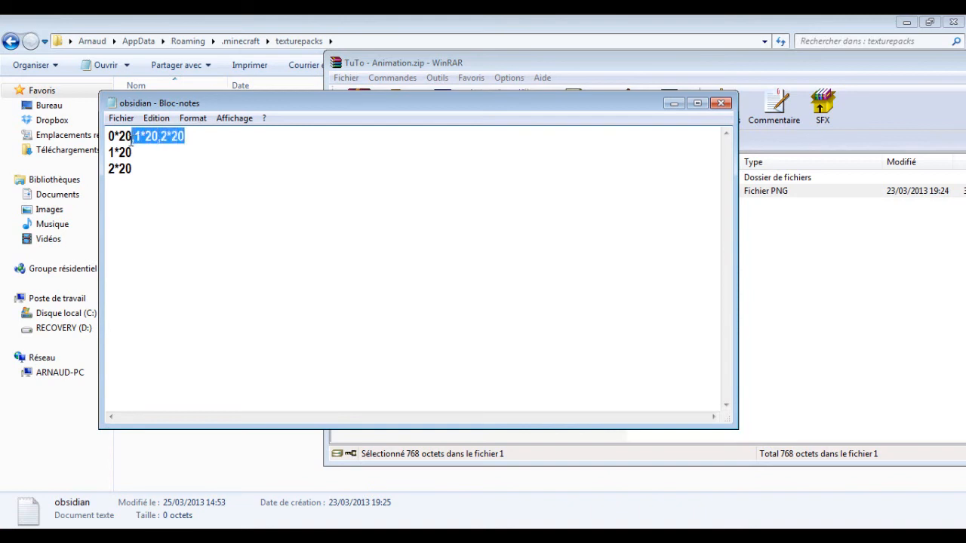
{"action": "key", "text": "BackSpace"}
- Review the three frame lines, save the obsidian text document and close it
{"action": "left_click_drag", "start_coordinate": [108, 136], "coordinate": [144, 169]}
{"action": "left_click", "coordinate": [144, 169]}
{"action": "left_click", "coordinate": [121, 118]}
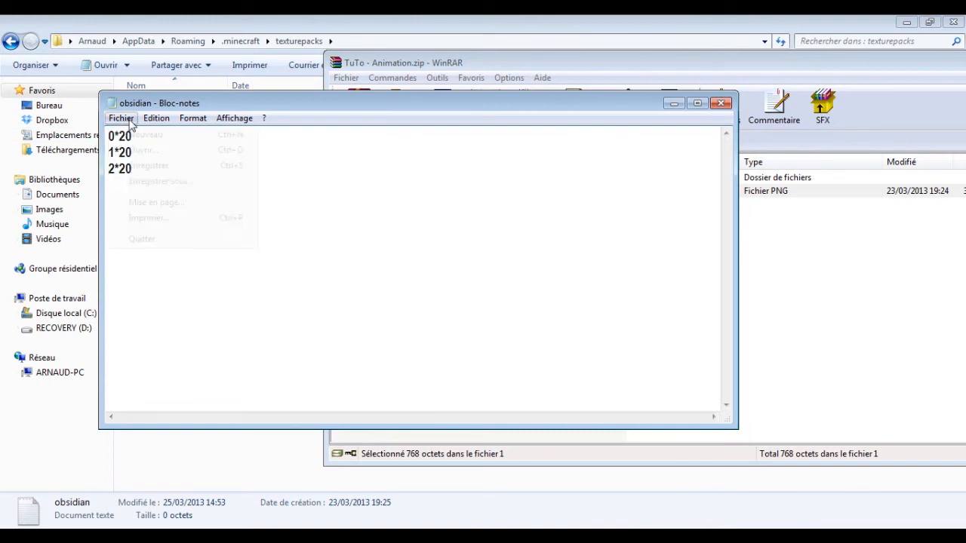
{"action": "left_click", "coordinate": [133, 165]}
{"action": "left_click", "coordinate": [720, 103]}
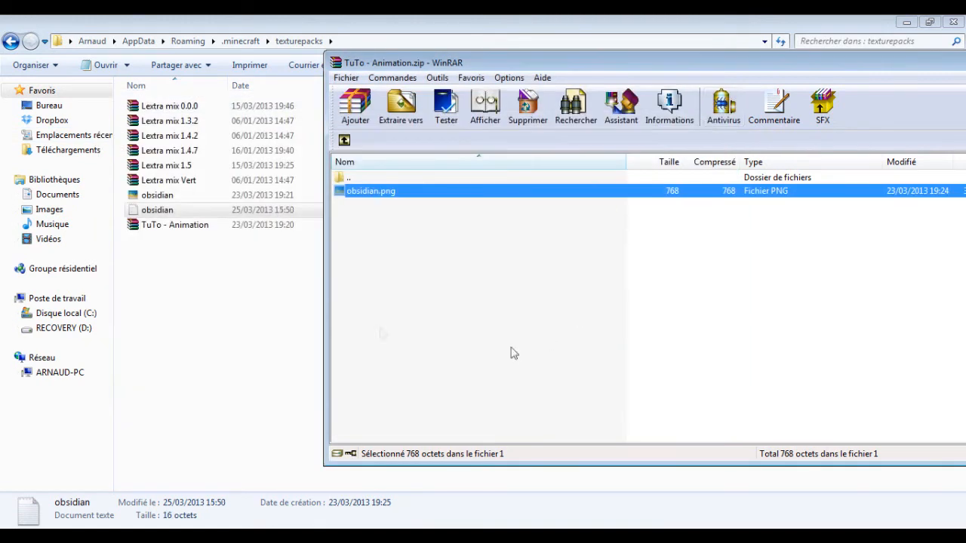
- Add the obsidian text document from the texturepacks folder to the open folder of the TuTo - Animation archive
{"action": "left_click", "coordinate": [162, 210]}
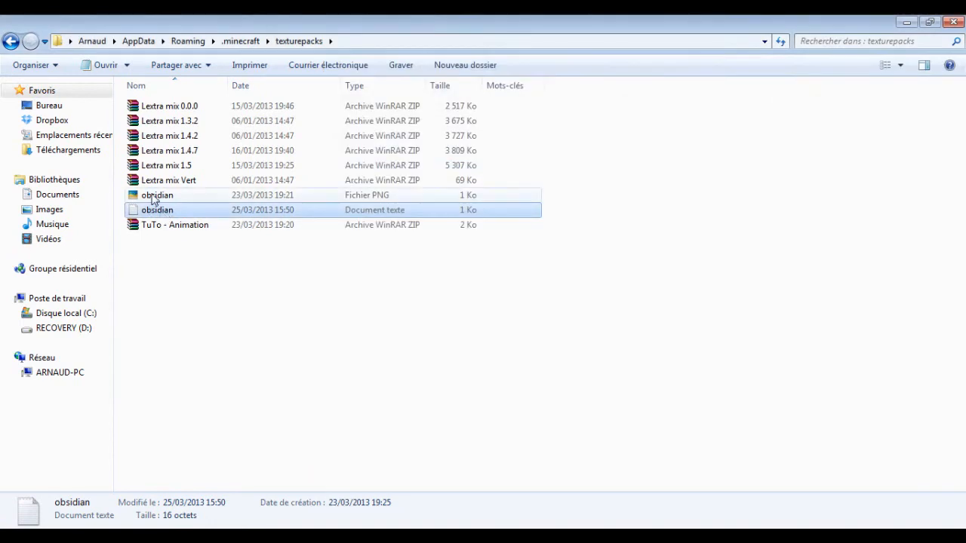
{"action": "left_click", "coordinate": [159, 195]}
{"action": "key", "text": "alt+Tab"}
{"action": "left_click", "coordinate": [145, 211]}
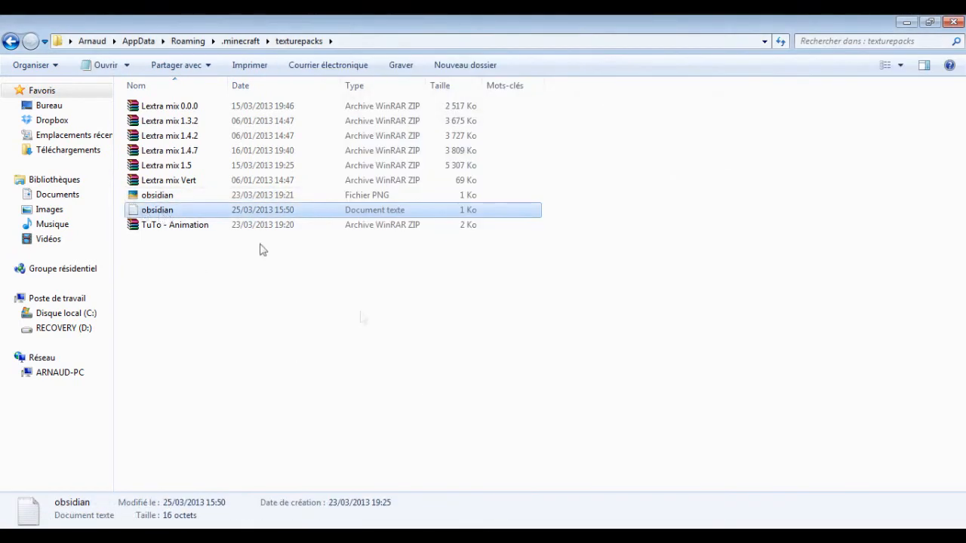
{"action": "left_click_drag", "start_coordinate": [157, 210], "coordinate": [446, 276]}
{"action": "left_click", "coordinate": [722, 387]}
{"action": "left_click", "coordinate": [358, 209]}
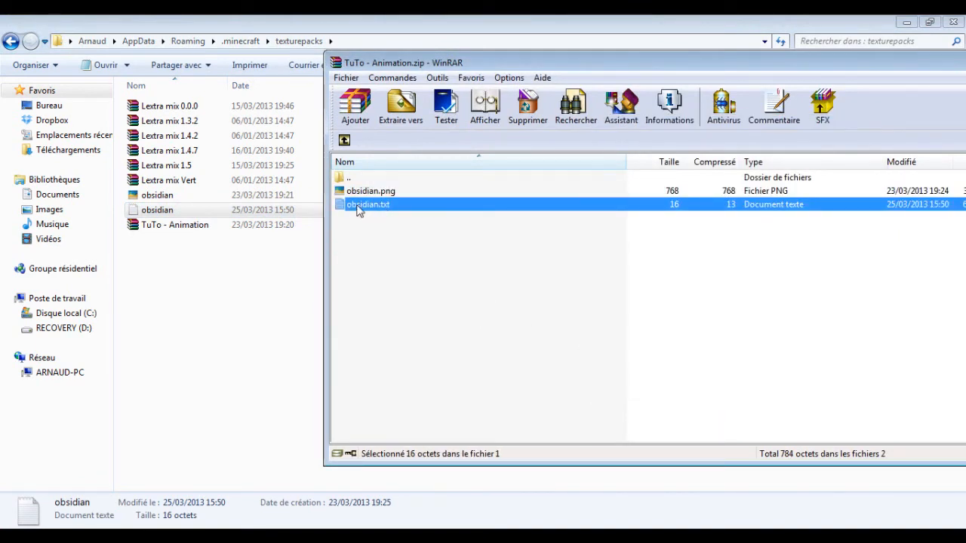
- Narrow the archive window beside the texturepacks file list, highlight obsidian.png and obsidian.txt together, and clear the selection
{"action": "left_click_drag", "start_coordinate": [401, 68], "coordinate": [167, 62]}
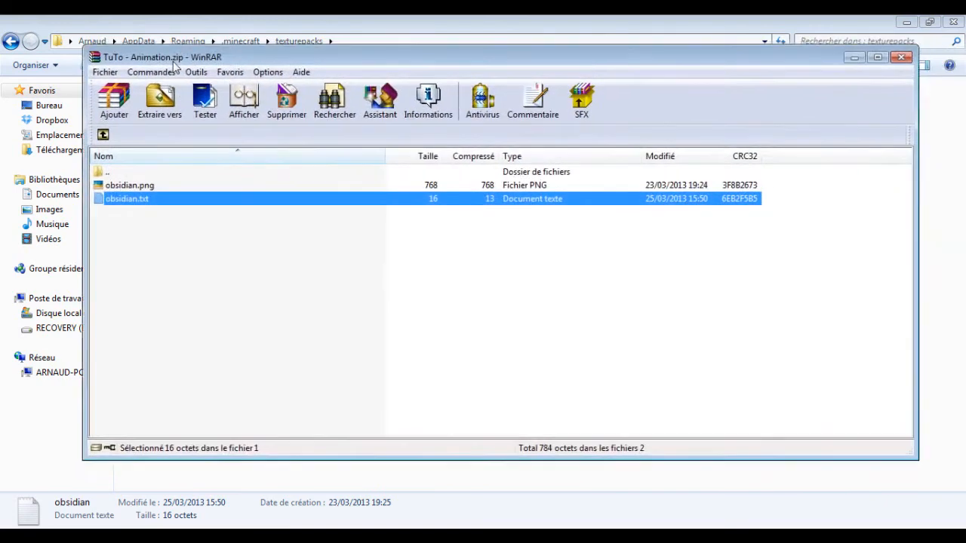
{"action": "left_click_drag", "start_coordinate": [909, 131], "coordinate": [639, 129]}
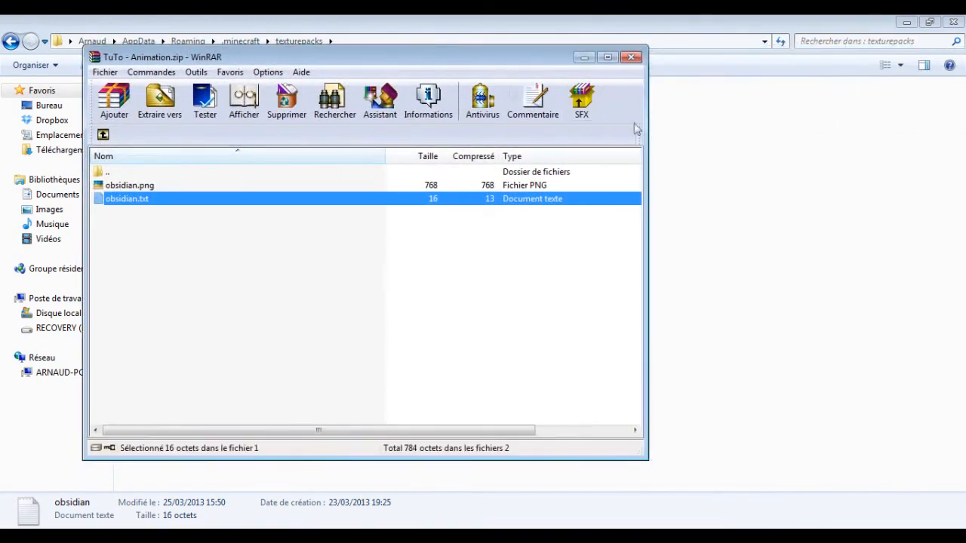
{"action": "left_click_drag", "start_coordinate": [438, 60], "coordinate": [636, 86]}
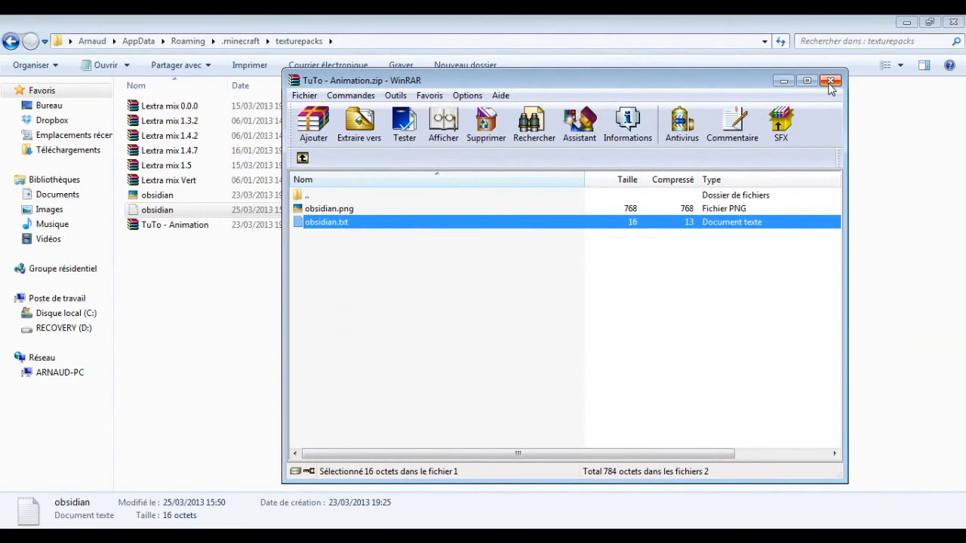
{"action": "left_click_drag", "start_coordinate": [552, 71], "coordinate": [560, 99]}
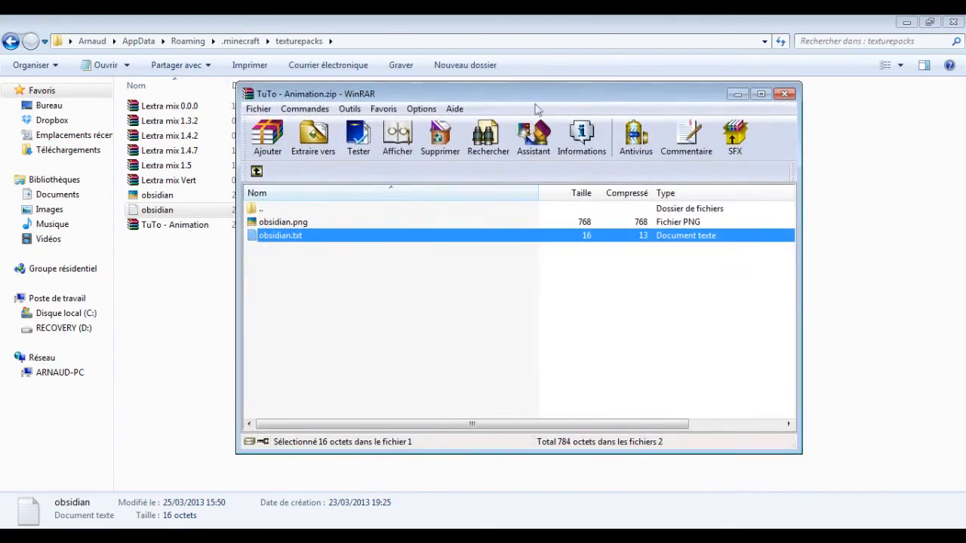
{"action": "key", "text": "ctrl+a"}
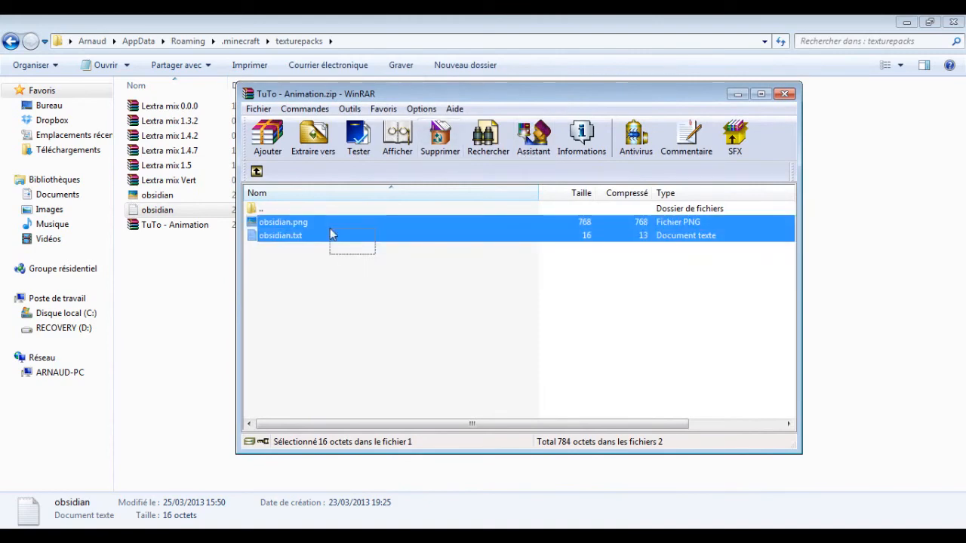
{"action": "left_click", "coordinate": [494, 325]}
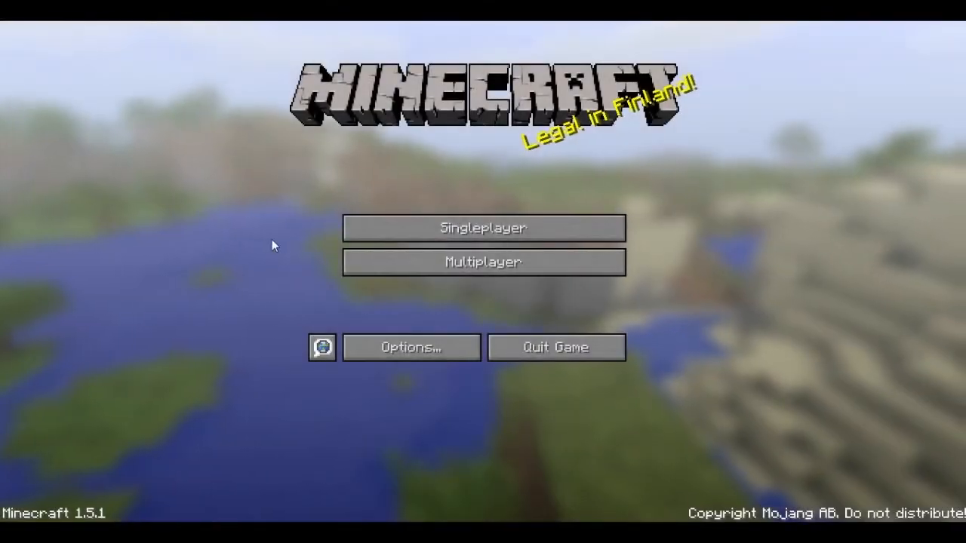
- Switch to Minecraft, load the first singleplayer world and place an obsidian block on the grass
{"action": "left_click", "coordinate": [406, 237]}
{"action": "double_click", "coordinate": [415, 103]}
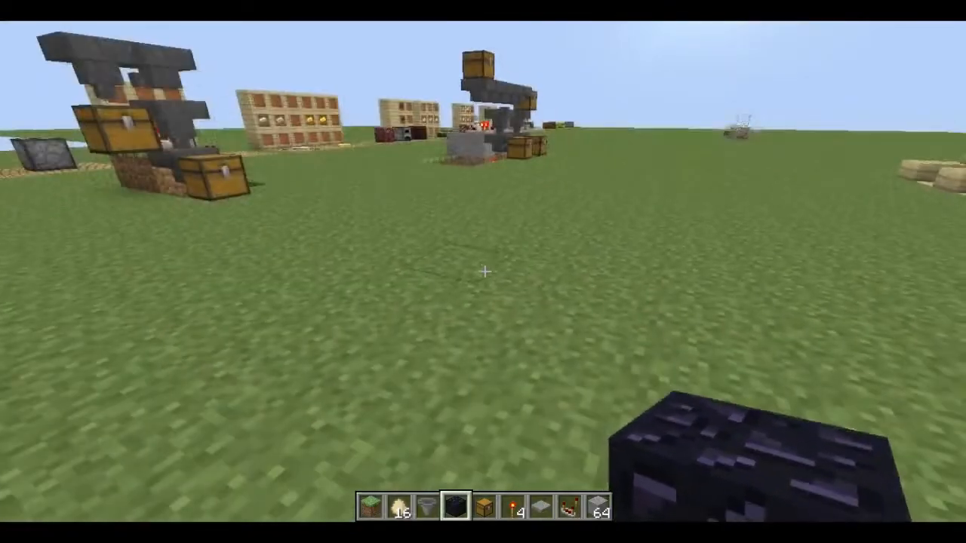
{"action": "right_click", "coordinate": [485, 272]}
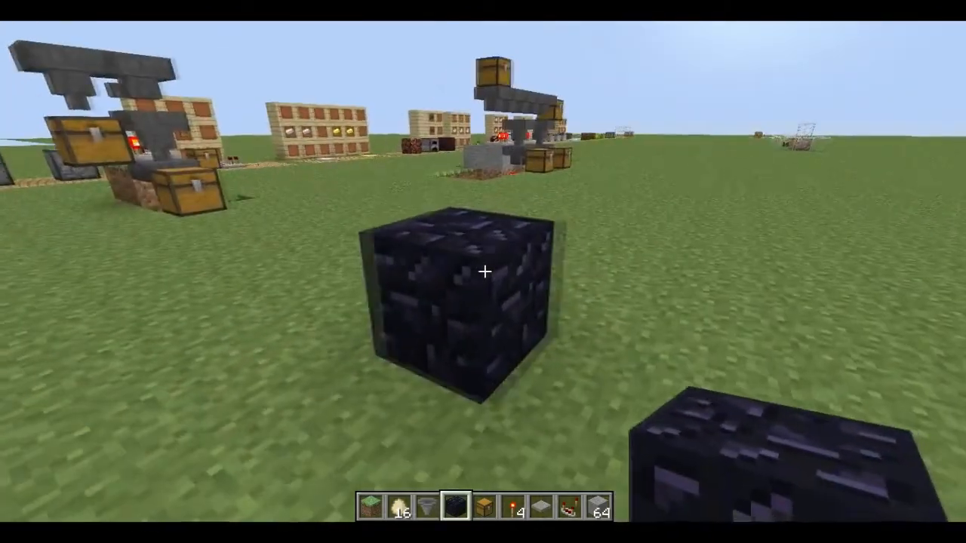
- Pause the game and examine the Video Settings page in the options, and return to the options
{"action": "key", "text": "Escape"}
{"action": "left_click", "coordinate": [445, 276]}
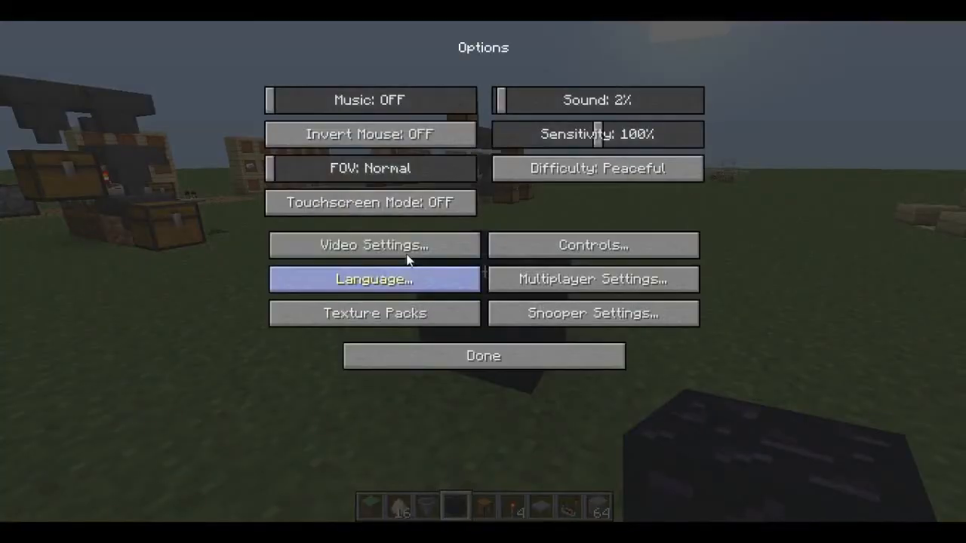
{"action": "left_click", "coordinate": [408, 253]}
{"action": "left_click", "coordinate": [427, 368]}
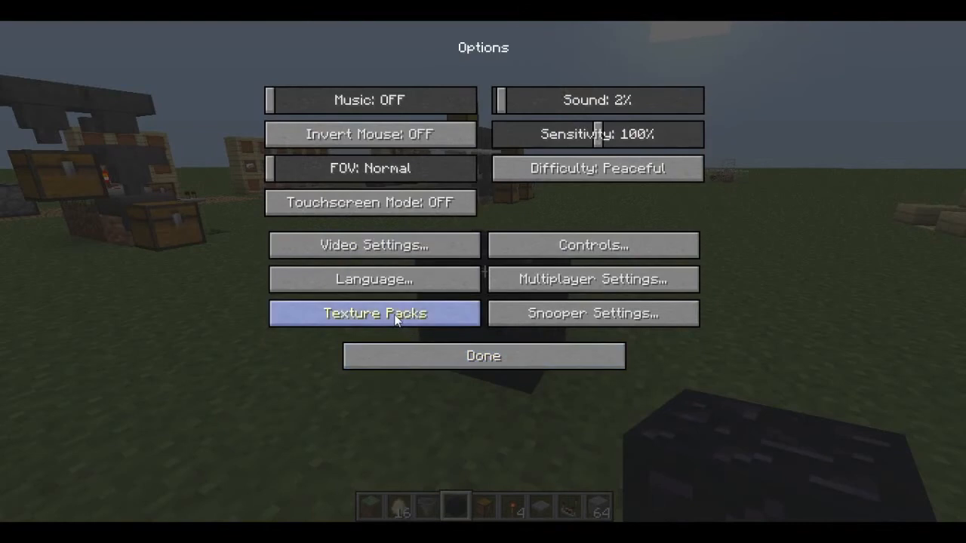
{"action": "left_click", "coordinate": [372, 251]}
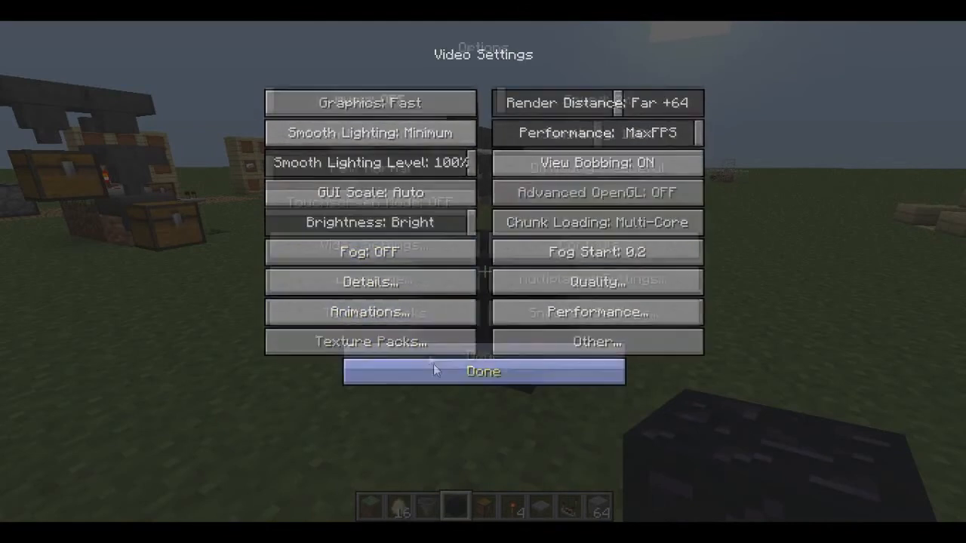
{"action": "left_click", "coordinate": [433, 368]}
{"action": "left_click", "coordinate": [373, 254]}
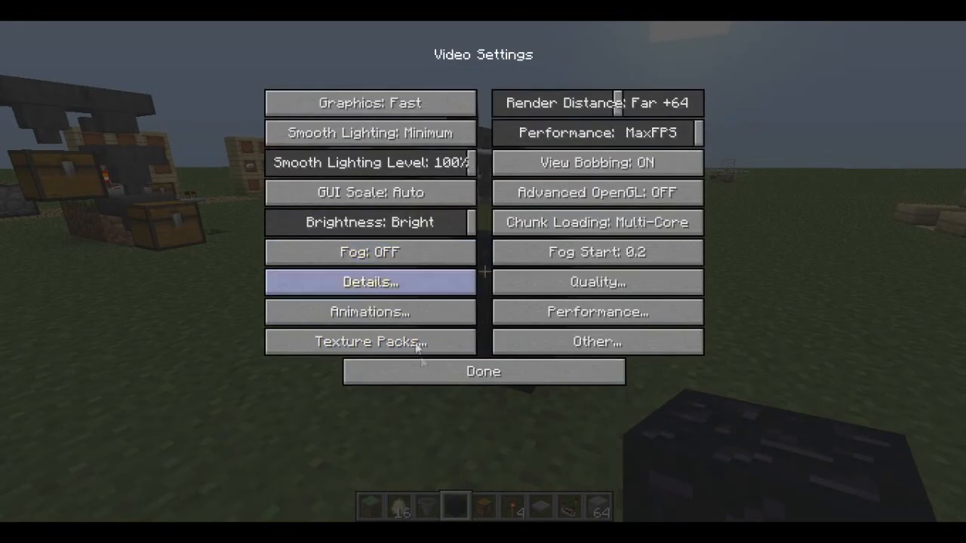
{"action": "left_click", "coordinate": [424, 371]}
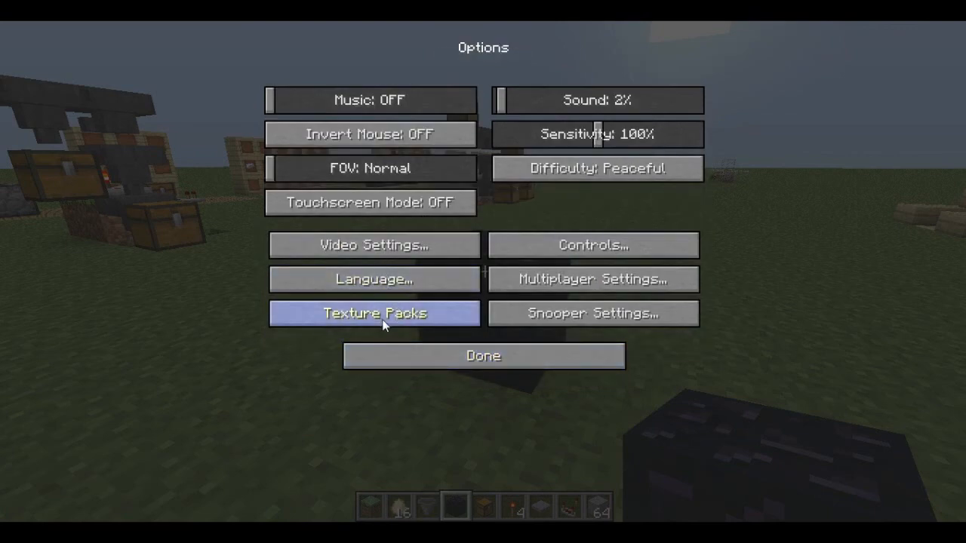
- Apply the TuTo - Animation texture pack in the game options and return to the world
{"action": "left_click", "coordinate": [385, 325]}
{"action": "left_click_drag", "start_coordinate": [670, 176], "coordinate": [670, 269]}
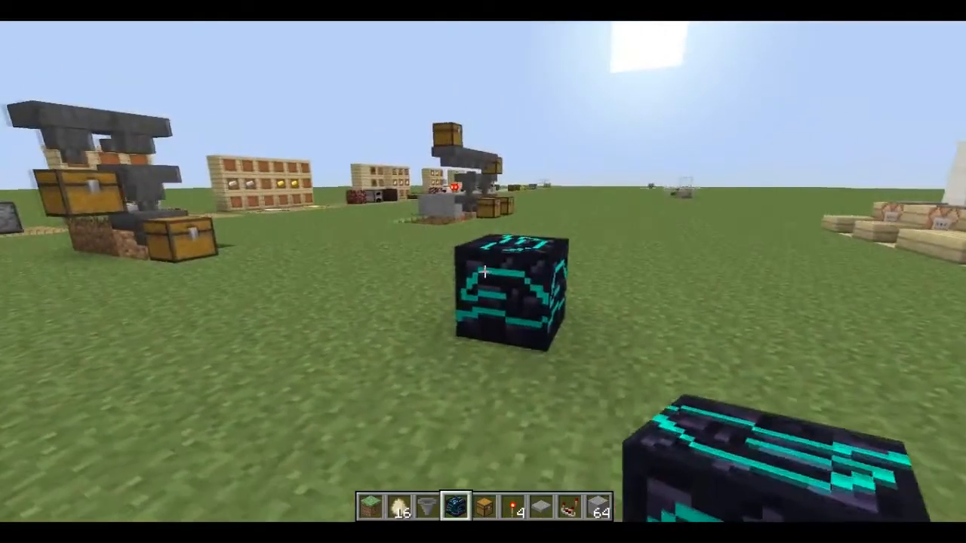
- Walk around the placed obsidian block to examine its animated texture from several sides
{"action": "key", "text": "d"}
{"action": "key", "text": "w"}
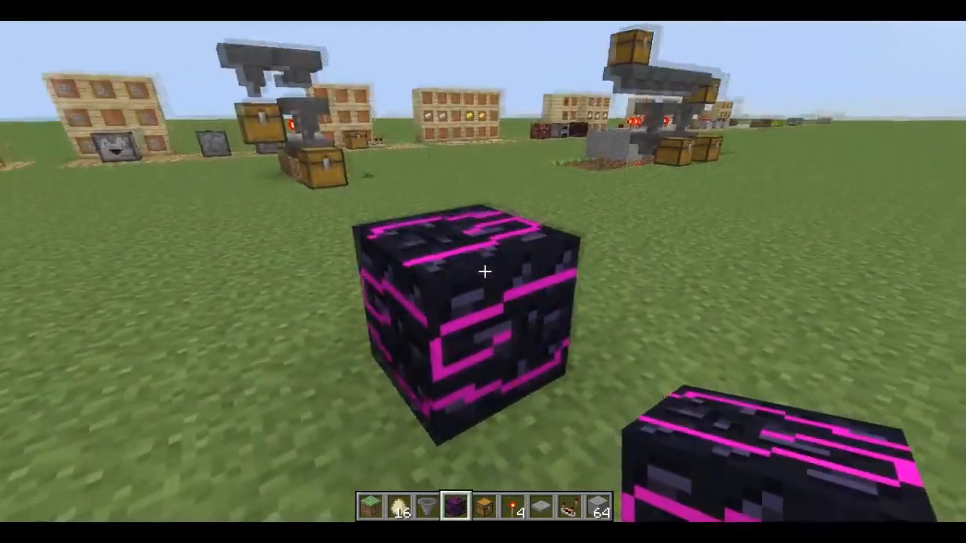
{"action": "key", "text": "d"}
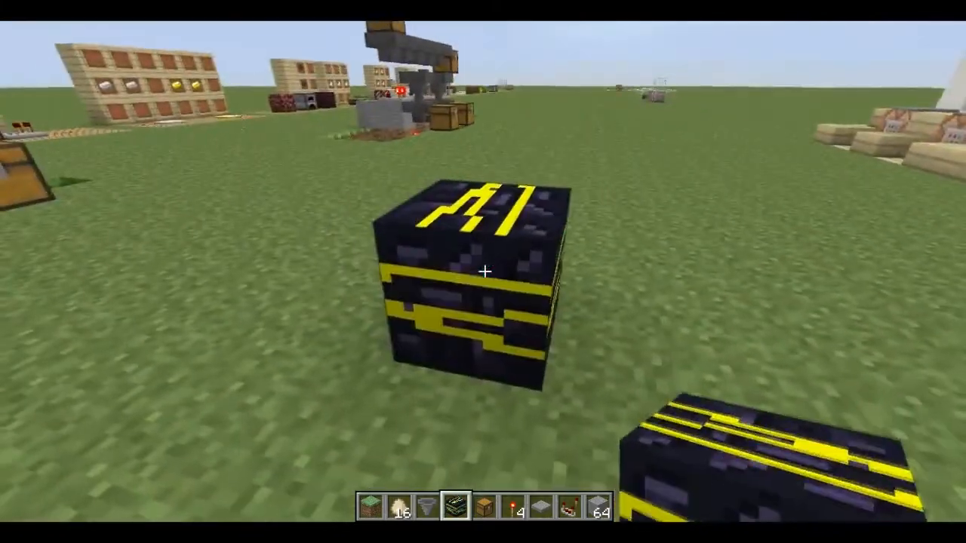
{"action": "key", "text": "d"}
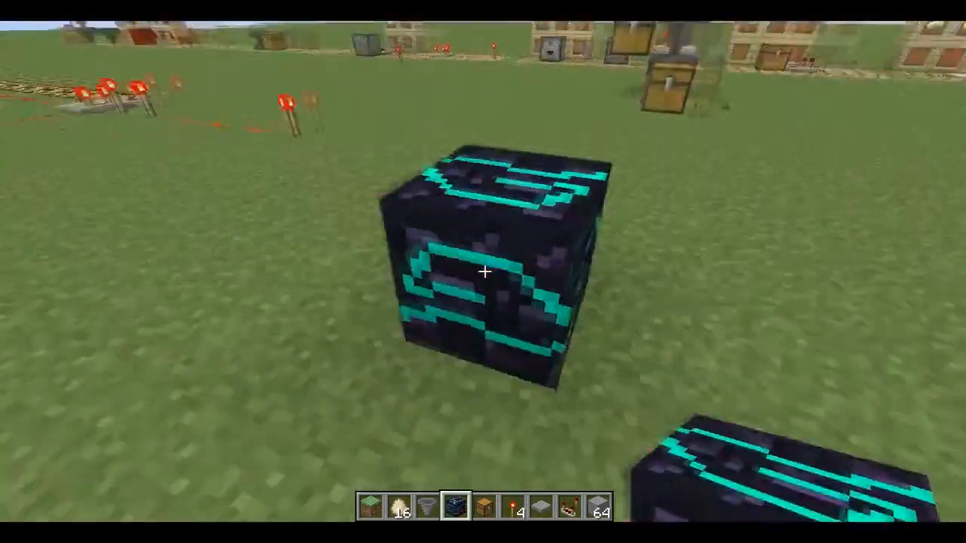
{"action": "key", "text": "d"}
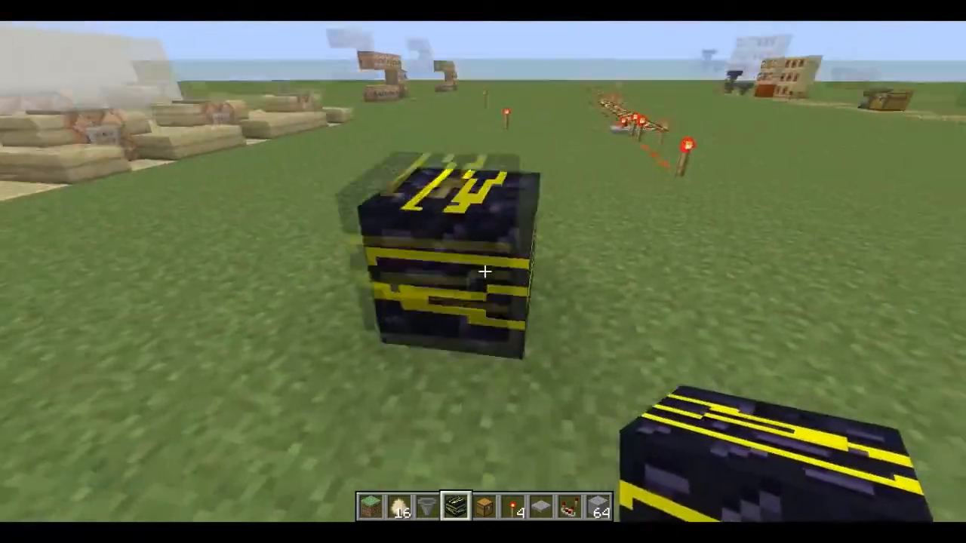
{"action": "key", "text": "d"}
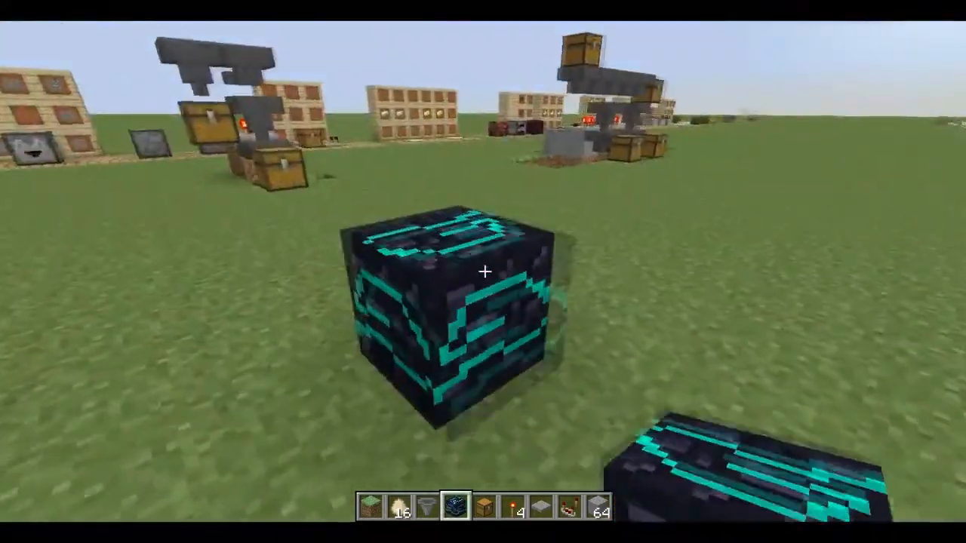
- Circle the obsidian block at close range to examine how its line pattern changes colour over the animation frames
{"action": "key", "text": "d"}
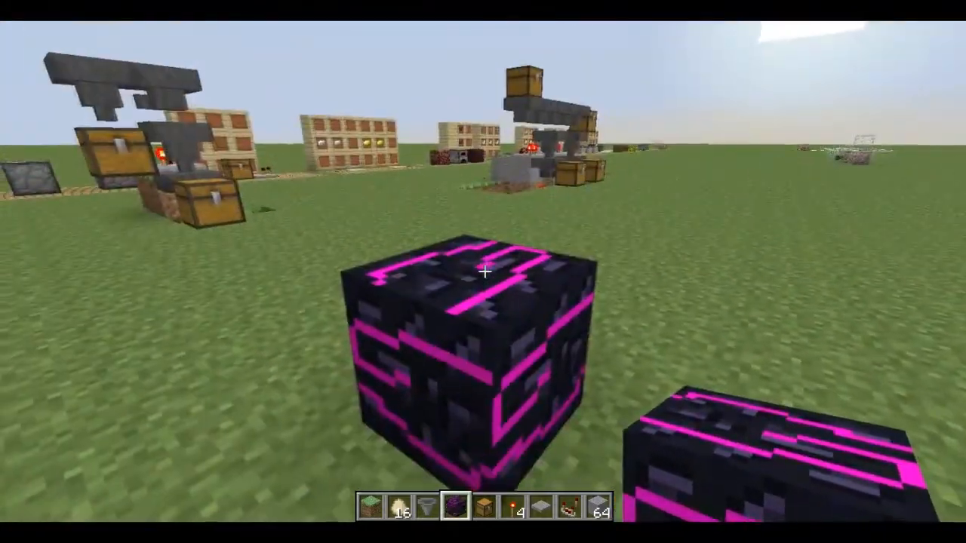
{"action": "key", "text": "d"}
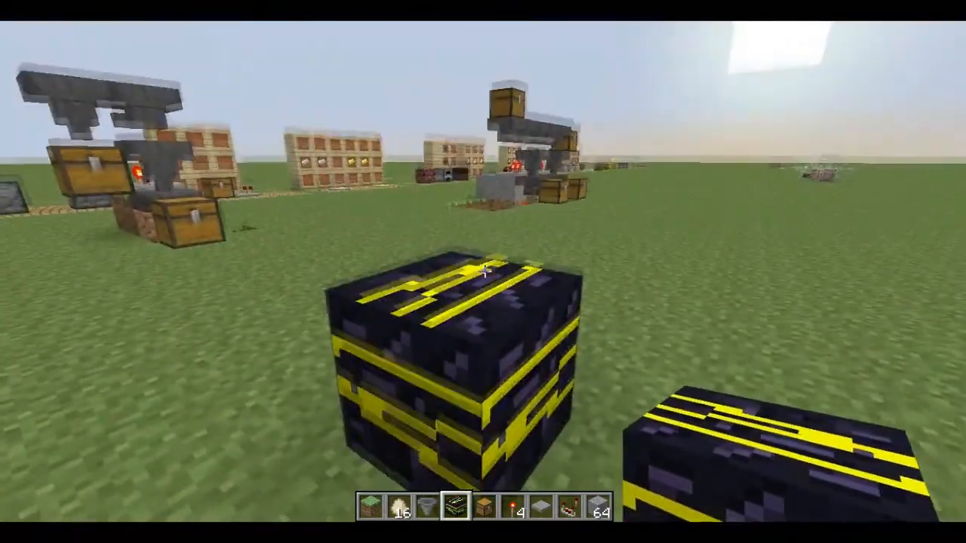
{"action": "key", "text": "d"}
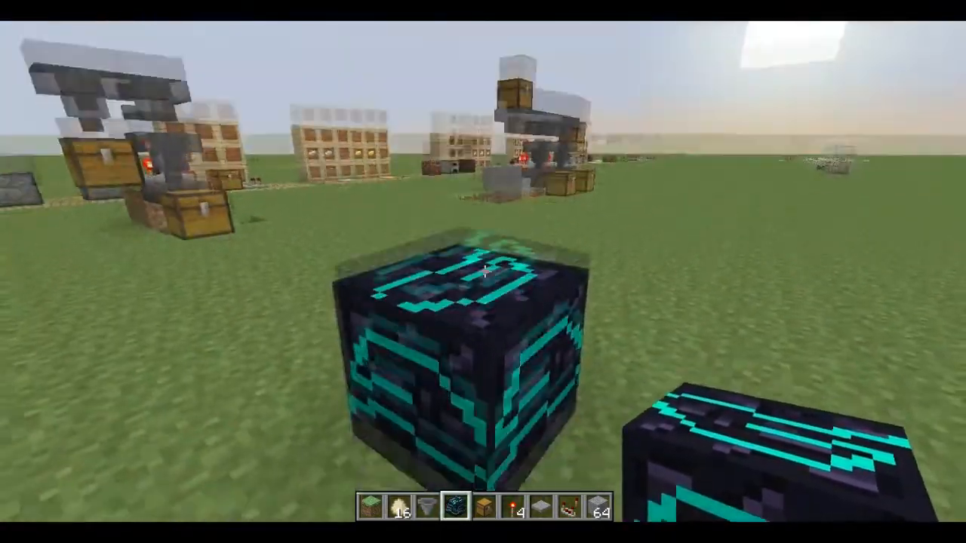
{"action": "key", "text": "s"}
{"action": "key", "text": "a"}
{"action": "key", "text": "d"}
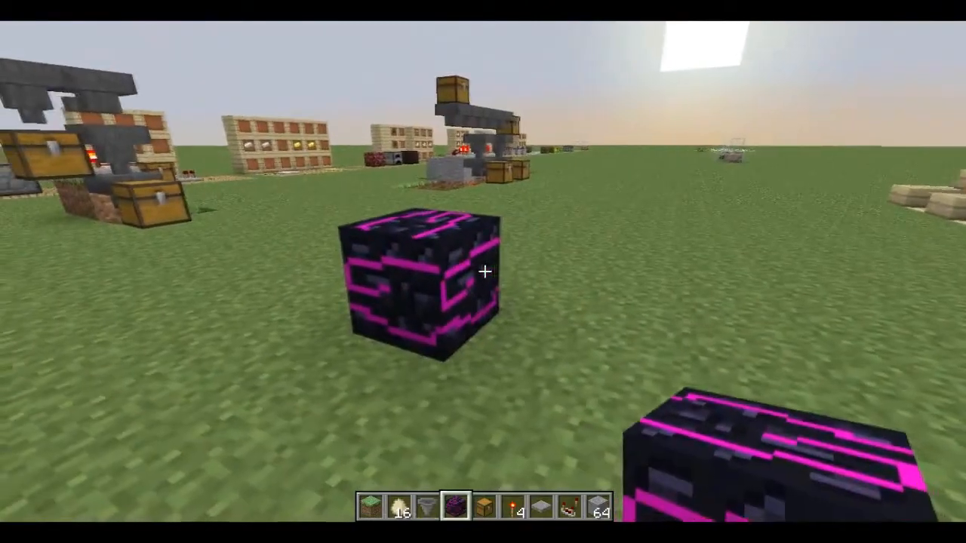
{"action": "key", "text": "a"}
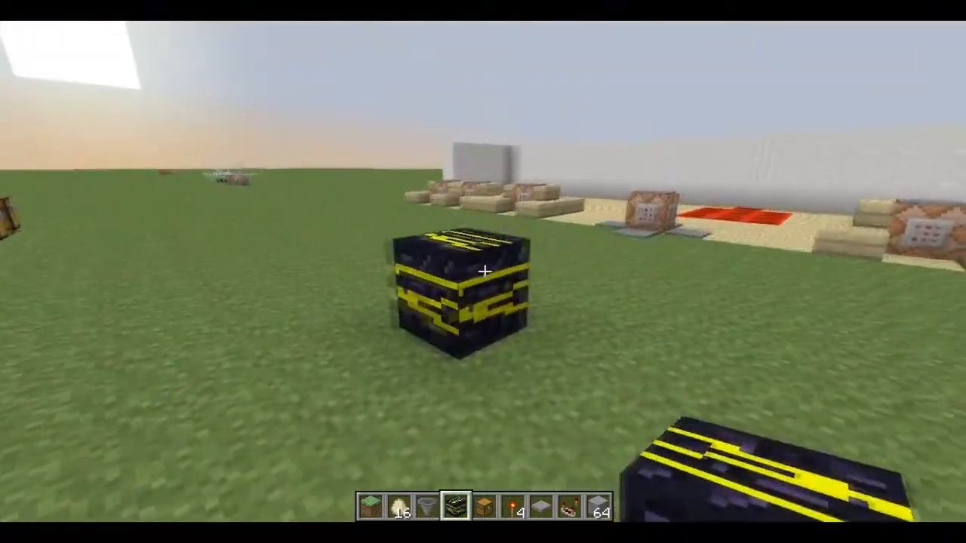
- Place a row of three hoppers beside the obsidian block and break them again
{"action": "key", "text": "3"}
{"action": "right_click", "coordinate": [484, 270]}
{"action": "right_click", "coordinate": [484, 271]}
{"action": "right_click", "coordinate": [484, 271]}
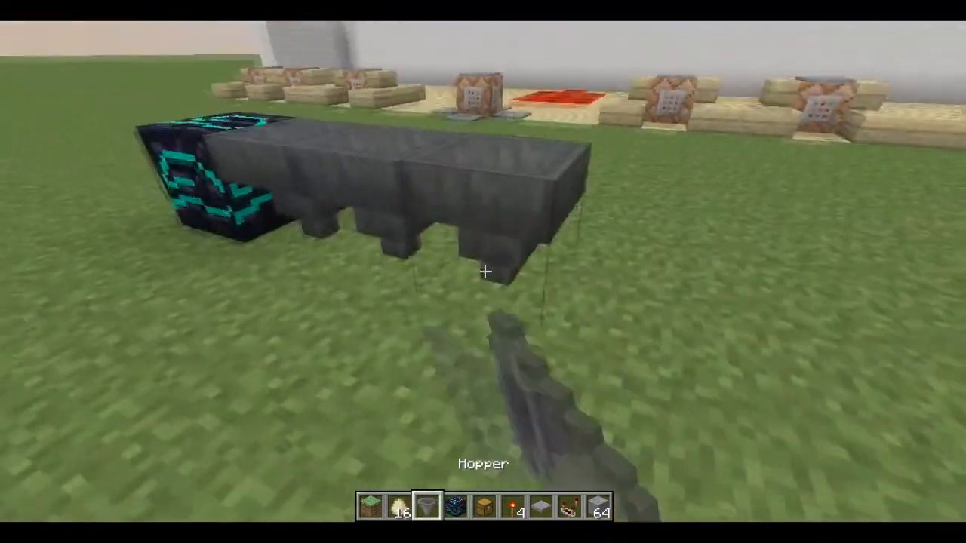
{"action": "left_click", "coordinate": [484, 270]}
{"action": "left_click", "coordinate": [484, 271]}
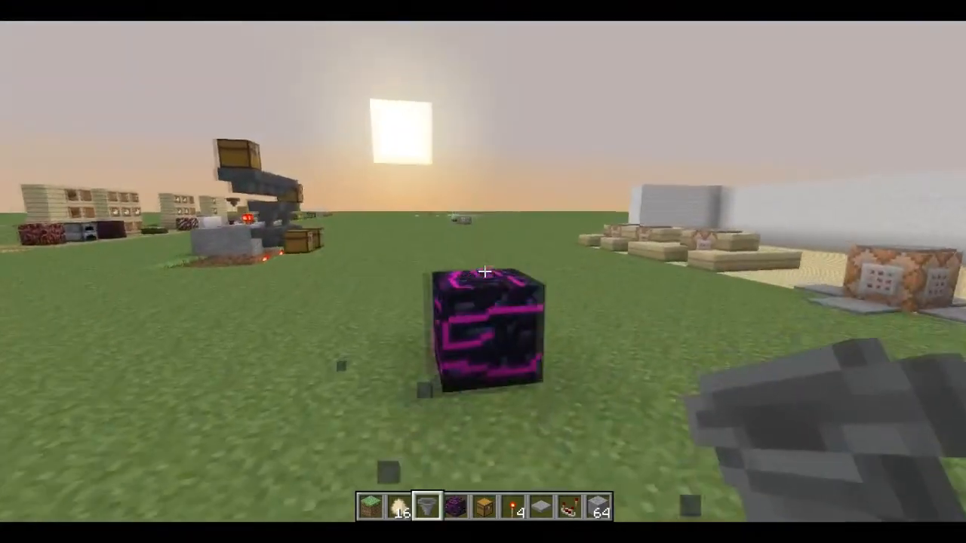
- Back away from the obsidian block, fly above it and hide the game interface to view the animation from a distance
{"action": "key", "text": "d"}
{"action": "key", "text": "a"}
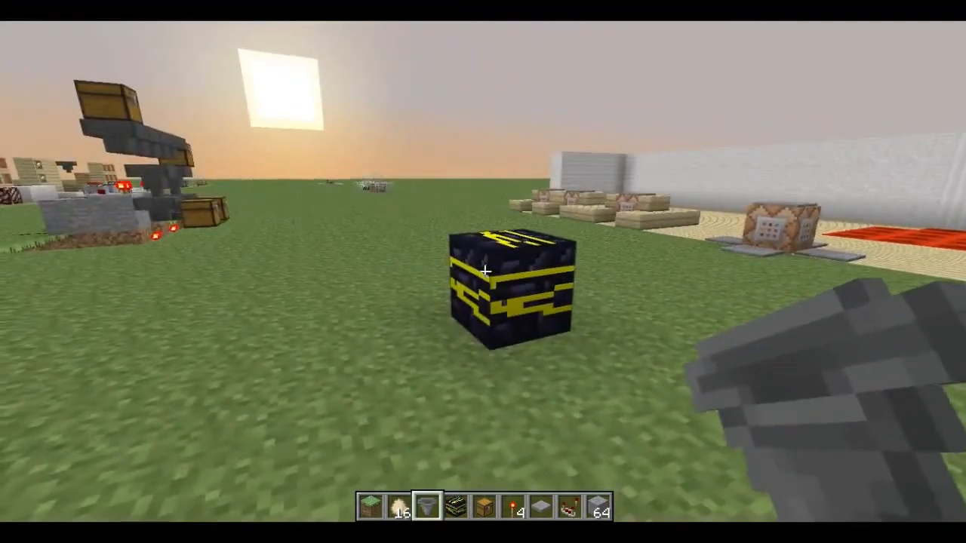
{"action": "key", "text": "s"}
{"action": "key", "text": "space"}
{"action": "key", "text": "F1"}
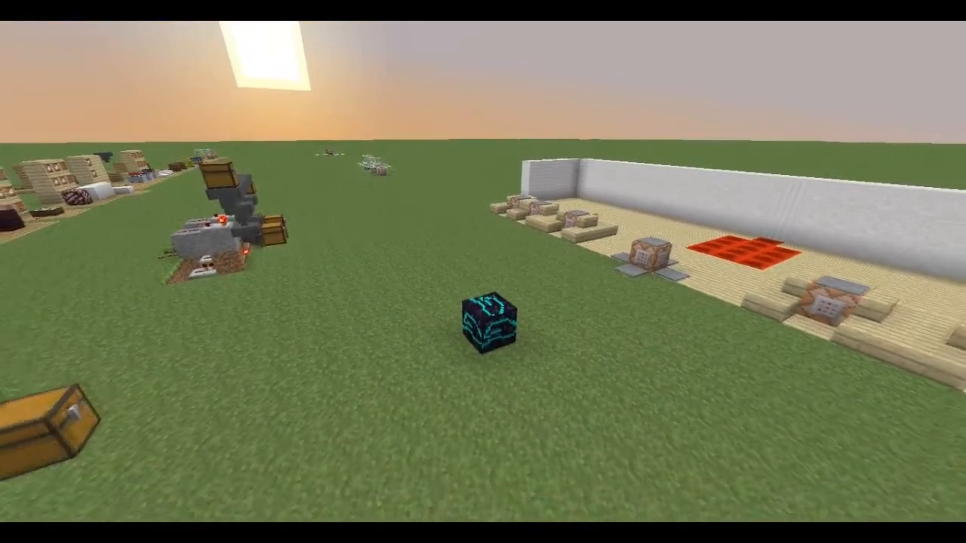